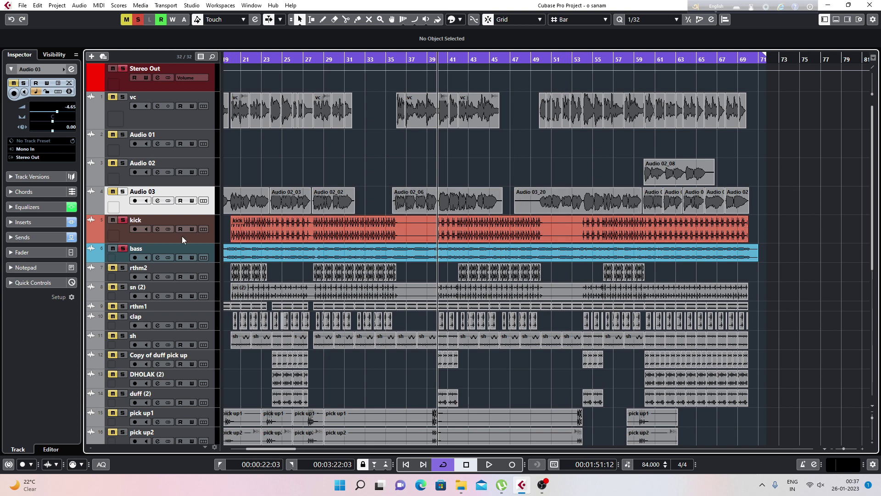
{"action": "left_click", "coordinate": [202, 236]}
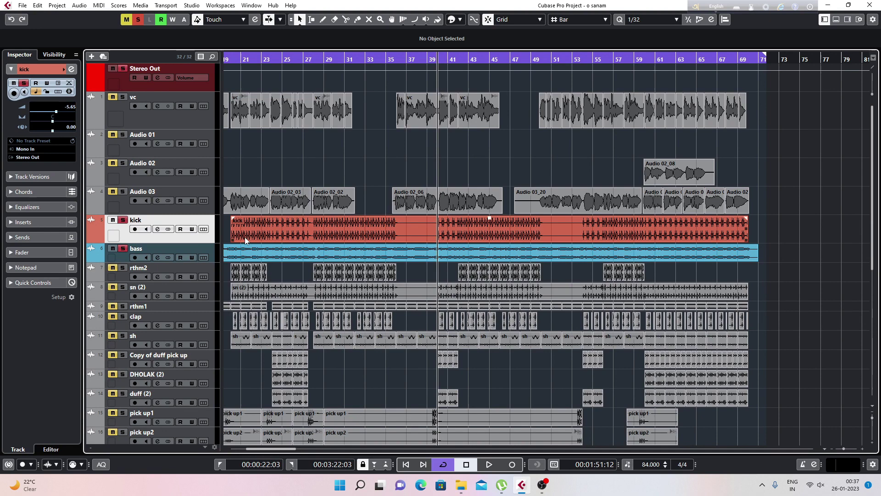
{"action": "left_click", "coordinate": [210, 251]}
{"action": "left_click", "coordinate": [212, 239]}
{"action": "left_click", "coordinate": [214, 252]}
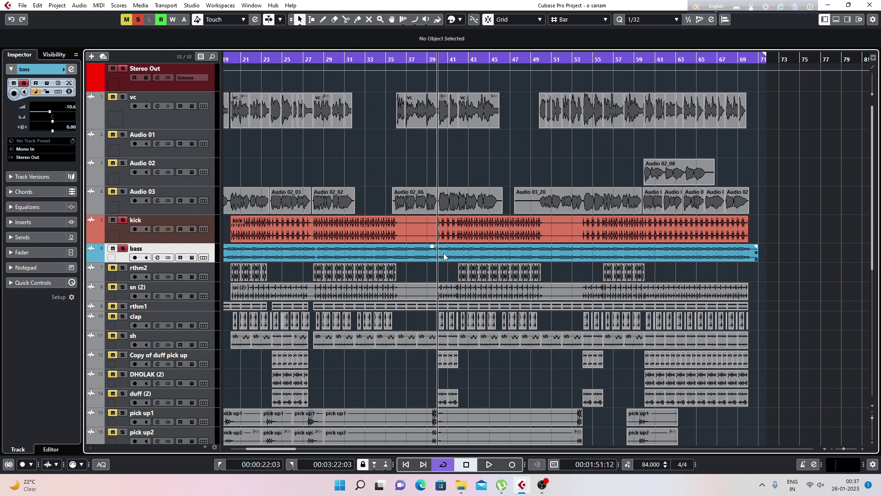
{"action": "left_click", "coordinate": [446, 222]}
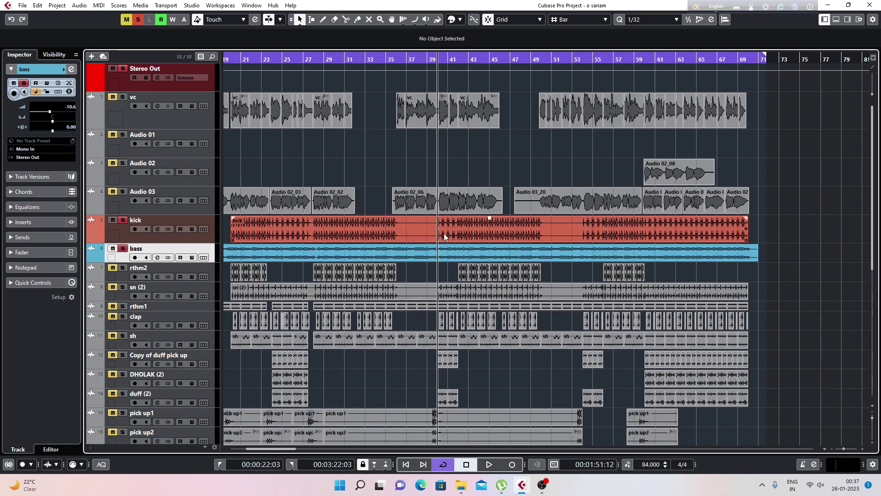
{"action": "left_click", "coordinate": [446, 256]}
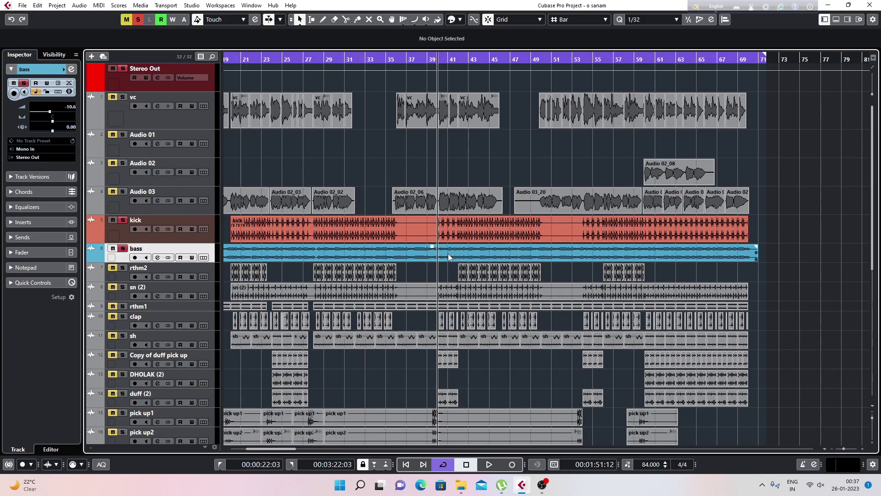
{"action": "left_click", "coordinate": [441, 221]}
{"action": "left_click", "coordinate": [460, 236]}
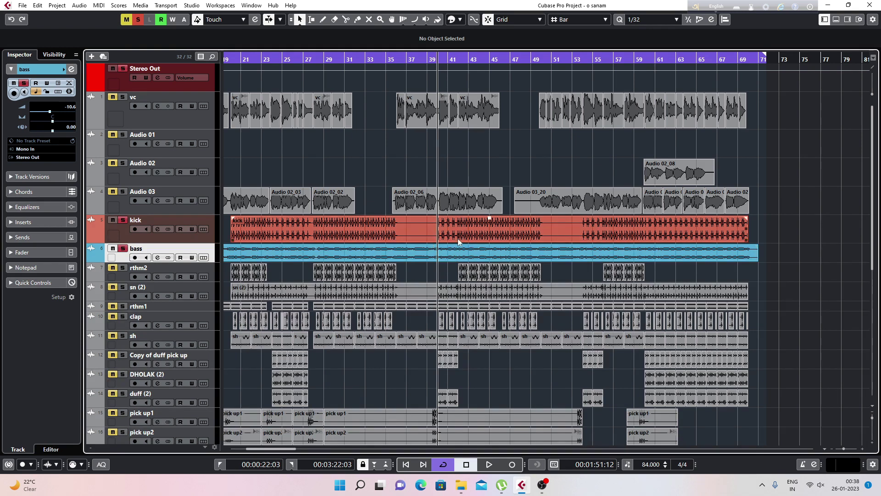
{"action": "left_click", "coordinate": [456, 252]}
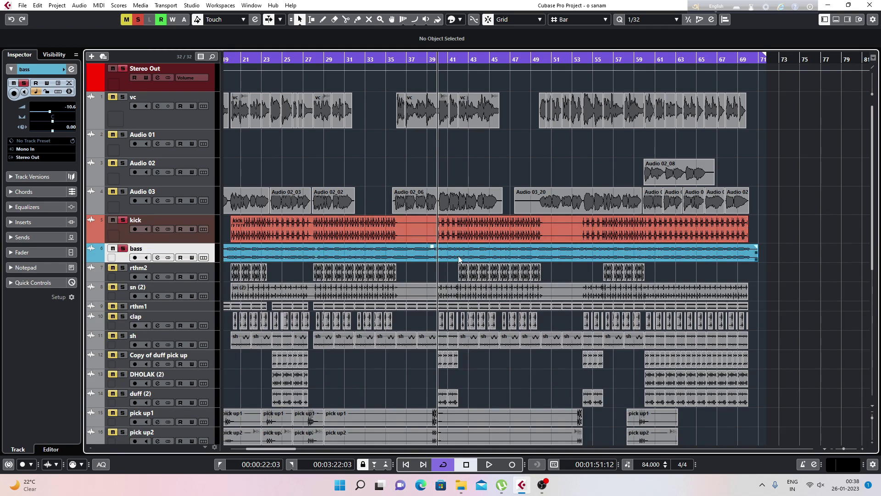
{"action": "left_click", "coordinate": [445, 230]}
{"action": "left_click", "coordinate": [455, 258]}
{"action": "left_click", "coordinate": [462, 237]}
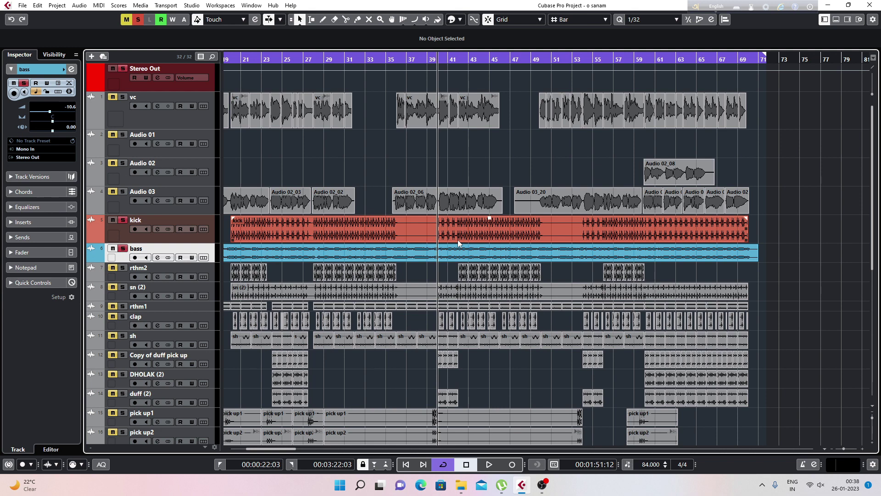
{"action": "left_click", "coordinate": [472, 260]}
Insert the Frequency EQ in the kick channel's first insert slot and play the track to examine its spectrum
{"action": "left_click", "coordinate": [158, 229]}
{"action": "left_click", "coordinate": [292, 143]}
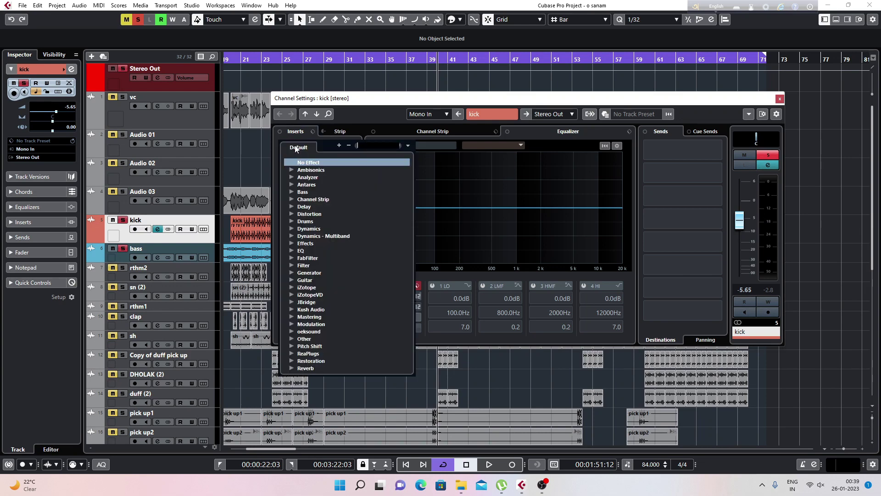
{"action": "type", "text": "freq"}
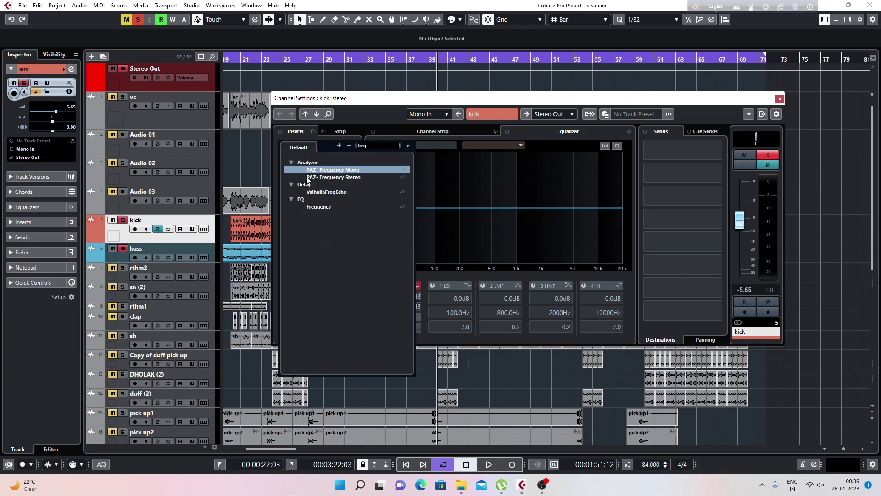
{"action": "left_click", "coordinate": [308, 209]}
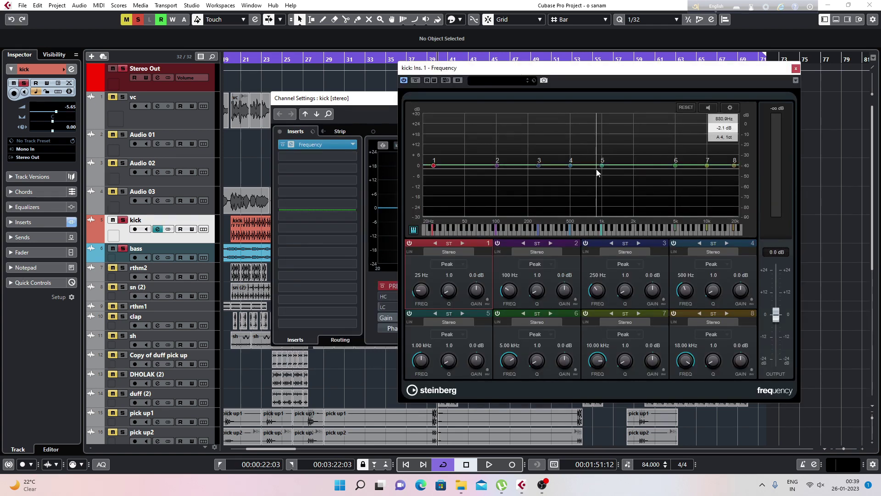
{"action": "key", "text": "space"}
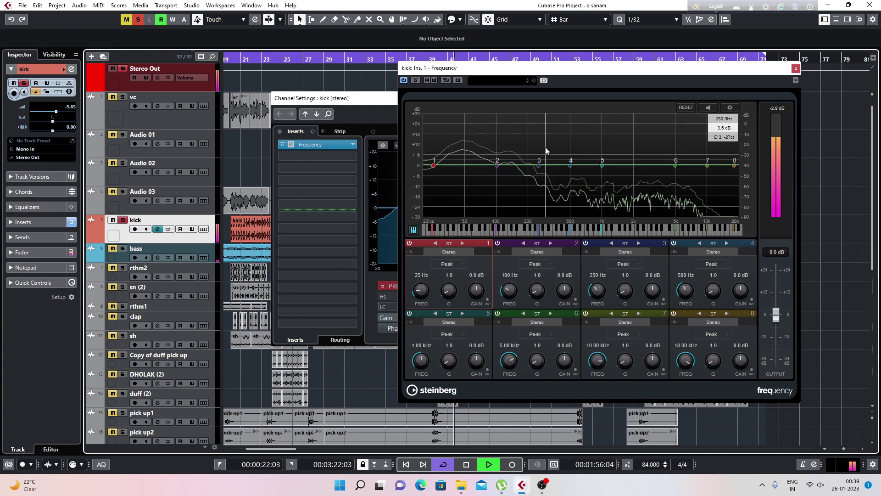
{"action": "key", "text": "space"}
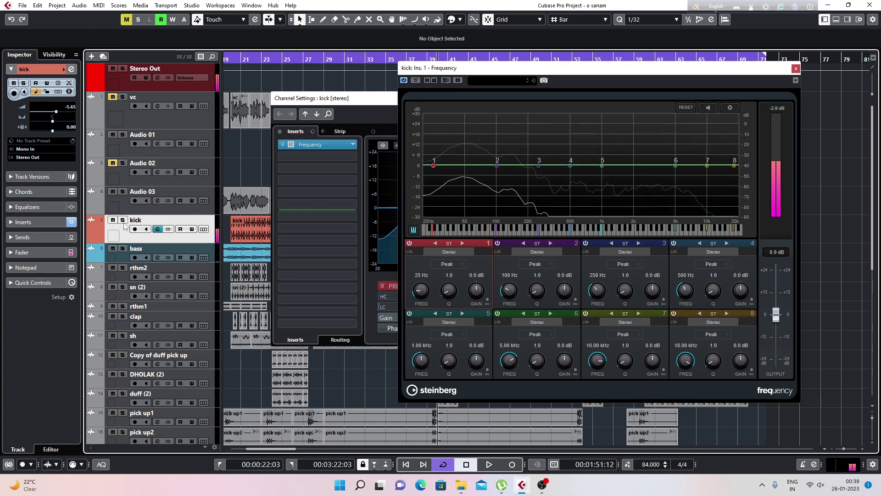
Solo the bass track, insert the Frequency EQ in its first slot and examine its spectrum during playback
{"action": "left_click", "coordinate": [123, 249]}
{"action": "left_click", "coordinate": [158, 257]}
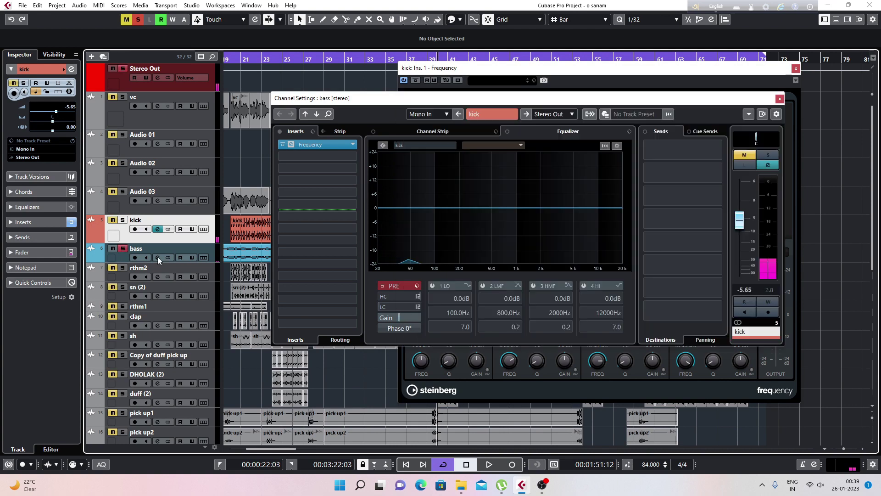
{"action": "type", "text": "freq"}
{"action": "key", "text": "Return"}
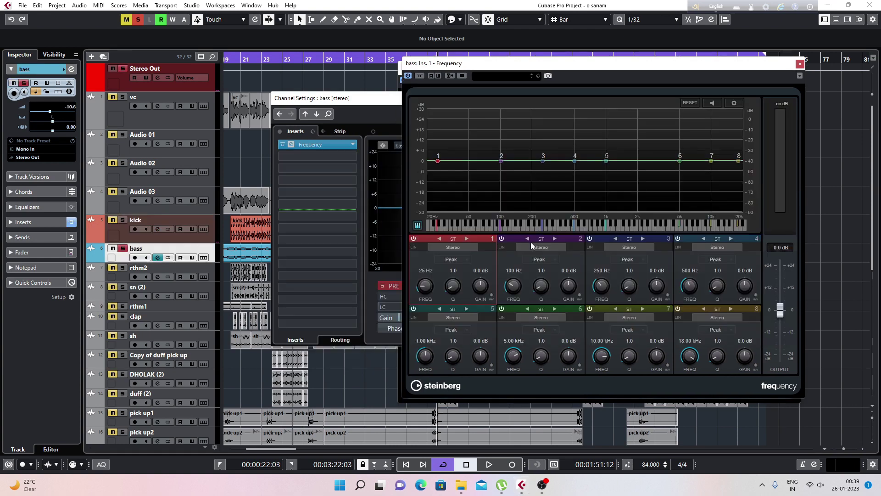
{"action": "key", "text": "space"}
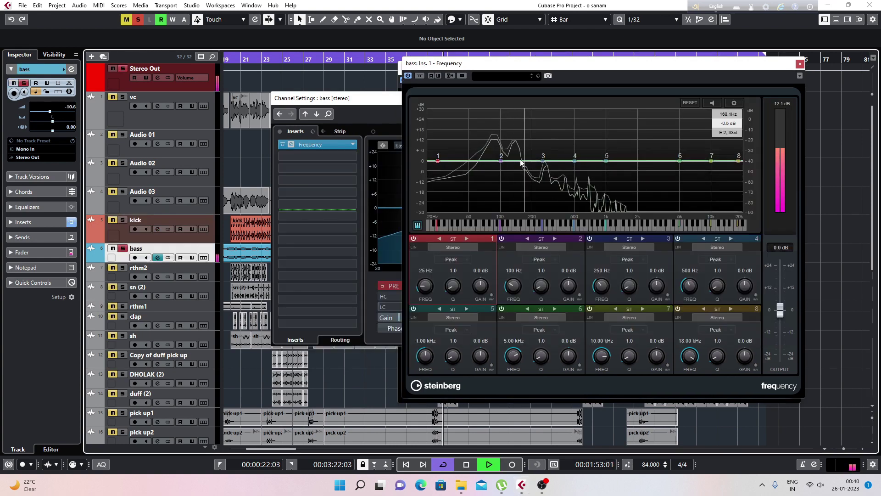
{"action": "key", "text": "space"}
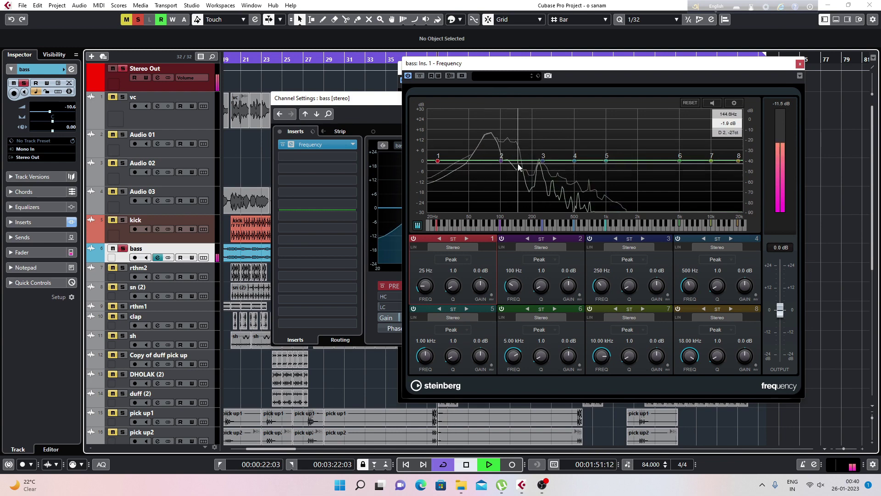
{"action": "left_click", "coordinate": [800, 64]}
{"action": "left_click", "coordinate": [779, 99]}
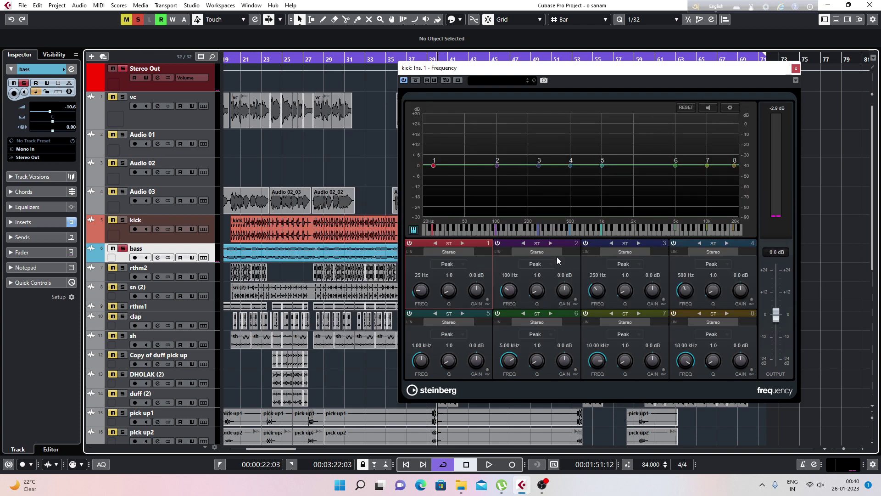
{"action": "left_click", "coordinate": [795, 69]}
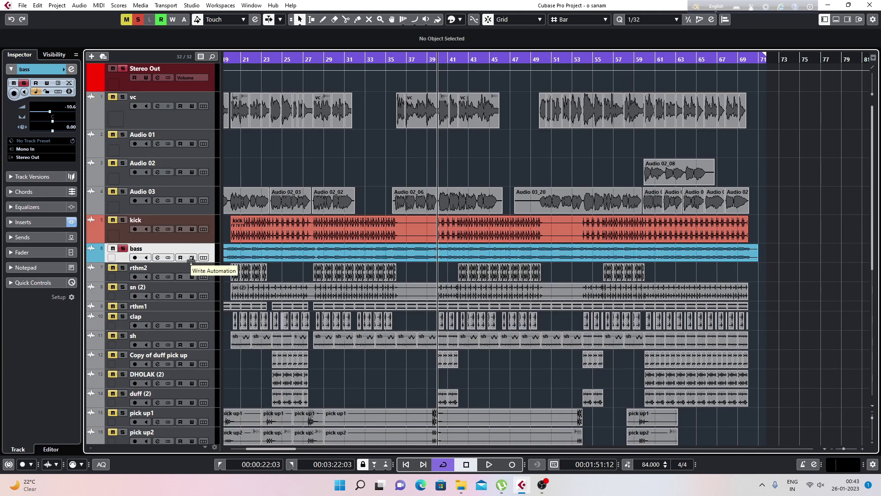
Solo the kick alongside the bass and compare their playback with the bass muted and unmuted
{"action": "left_click", "coordinate": [123, 221]}
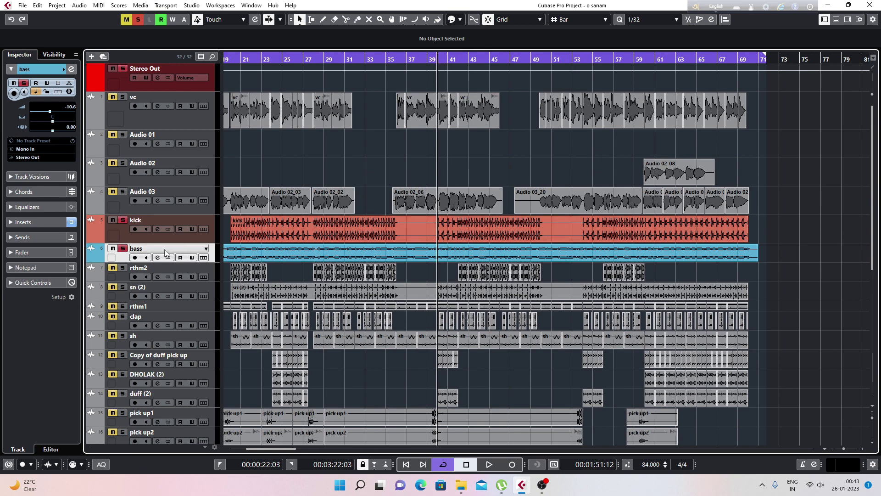
{"action": "key", "text": "space"}
{"action": "left_click", "coordinate": [113, 248]}
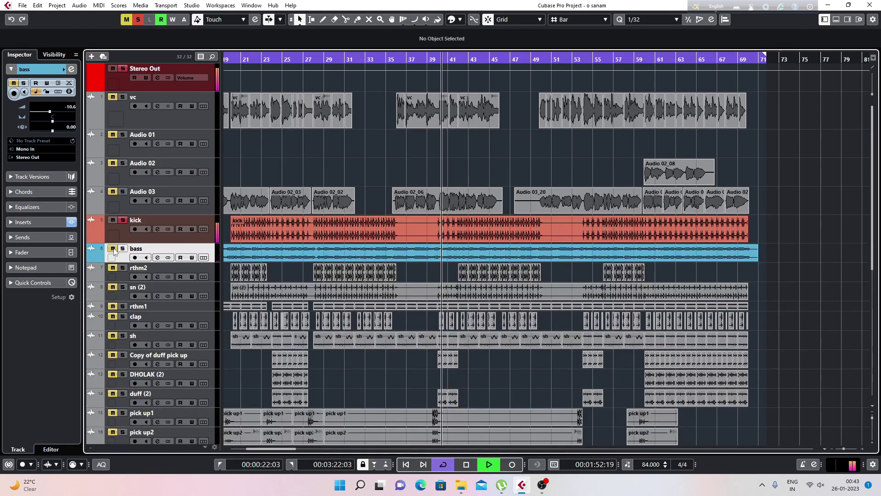
{"action": "left_click", "coordinate": [113, 249]}
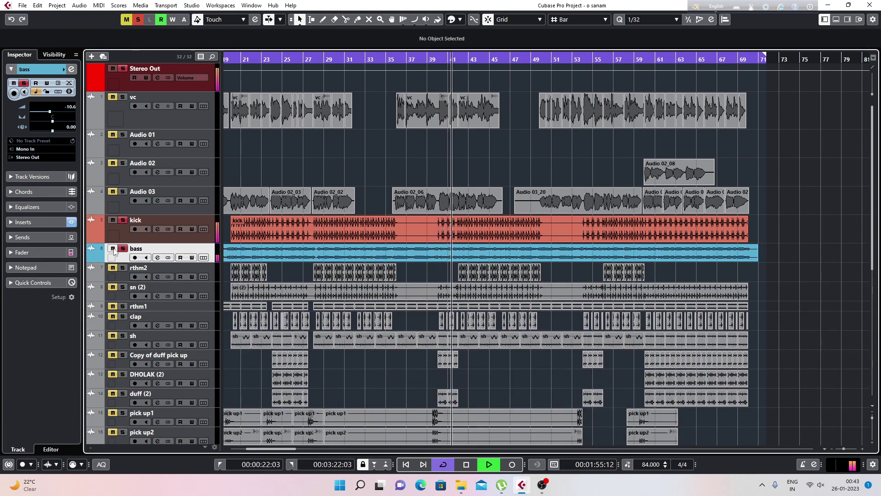
{"action": "key", "text": "space"}
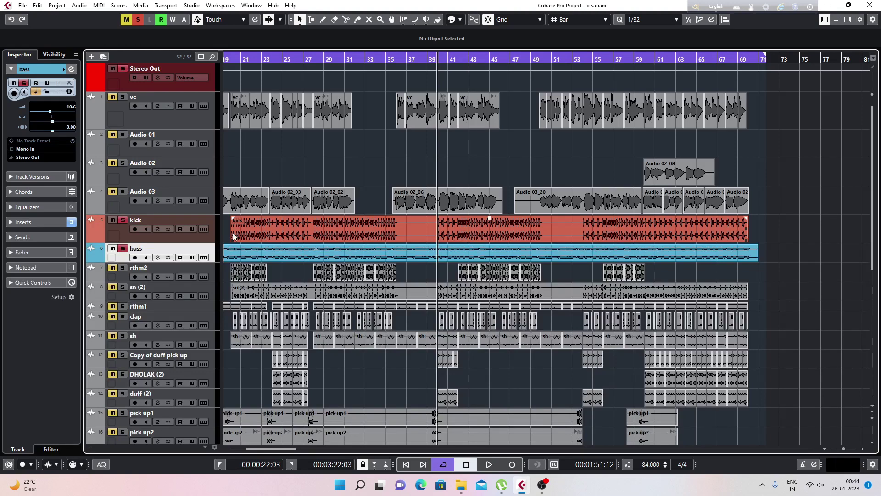
{"action": "left_click", "coordinate": [214, 238]}
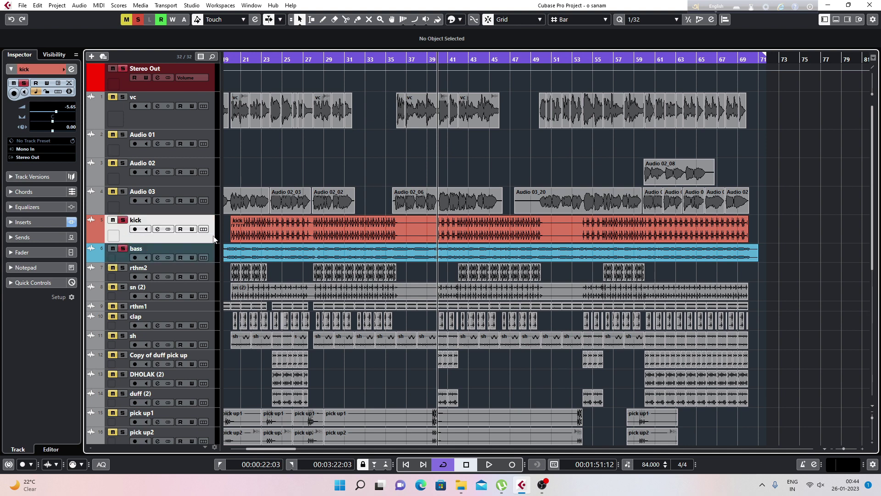
{"action": "left_click", "coordinate": [452, 254]}
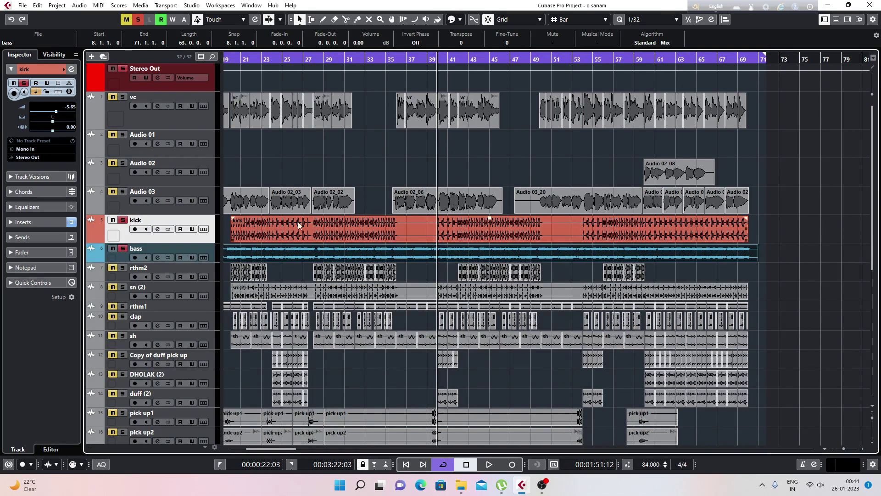
{"action": "left_click", "coordinate": [213, 251]}
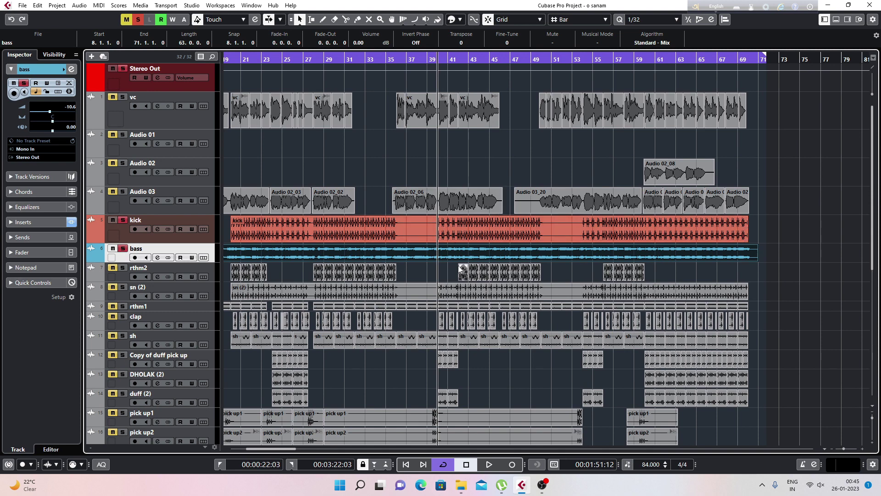
{"action": "left_click", "coordinate": [497, 247]}
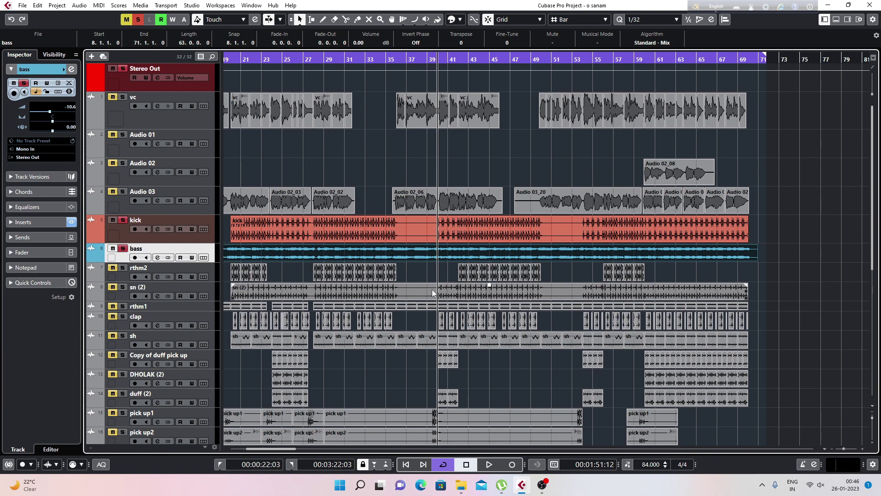
Audition the full mix with all solos cleared and solo the kick and bass tracks again
{"action": "left_click", "coordinate": [123, 68]}
{"action": "key", "text": "space"}
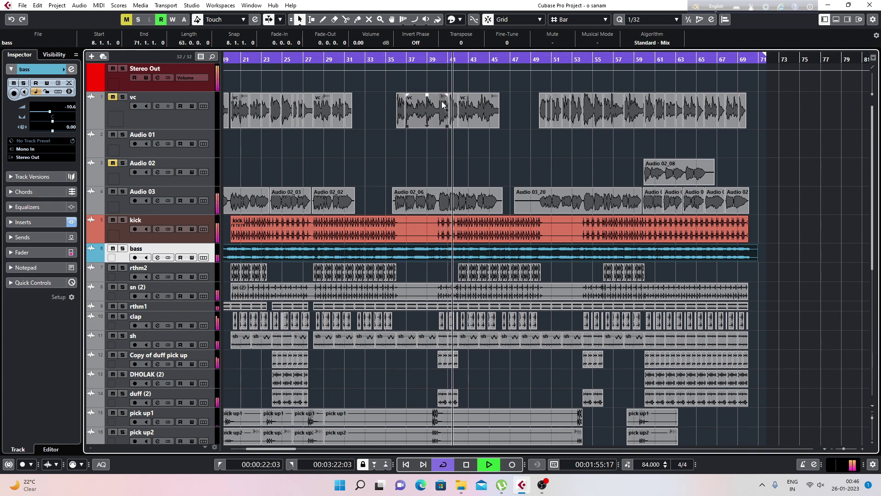
{"action": "key", "text": "space"}
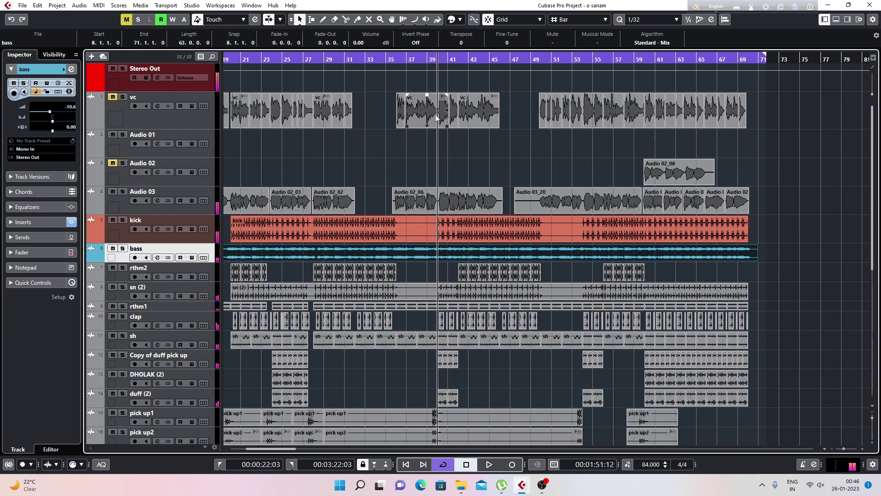
{"action": "left_click", "coordinate": [122, 221]}
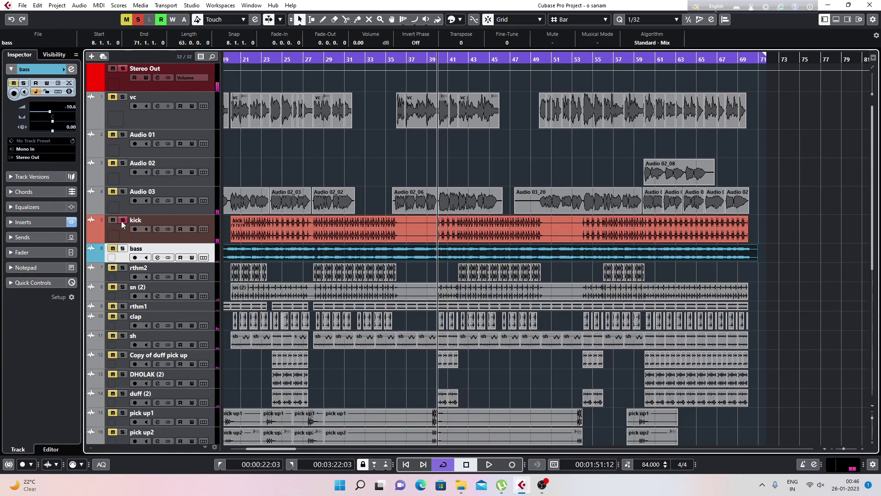
{"action": "left_click", "coordinate": [122, 248]}
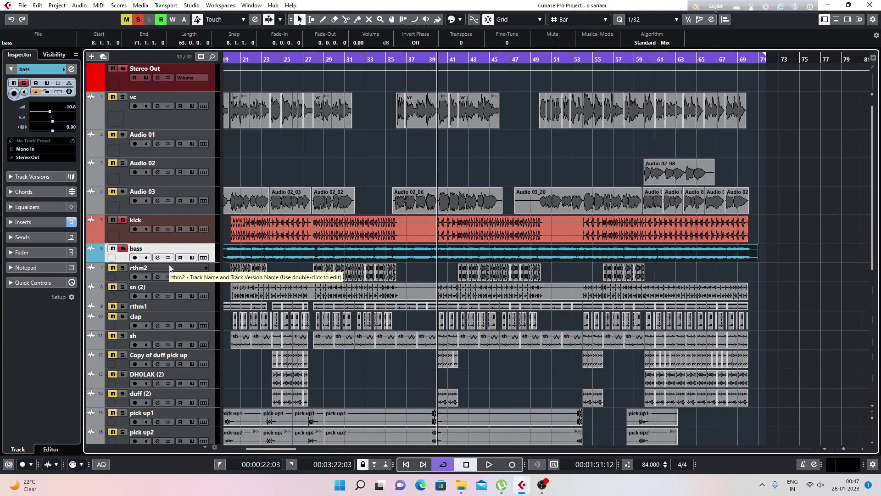
Insert a Compressor in the bass channel's second insert slot and turn off its automatic make-up gain
{"action": "left_click", "coordinate": [157, 258]}
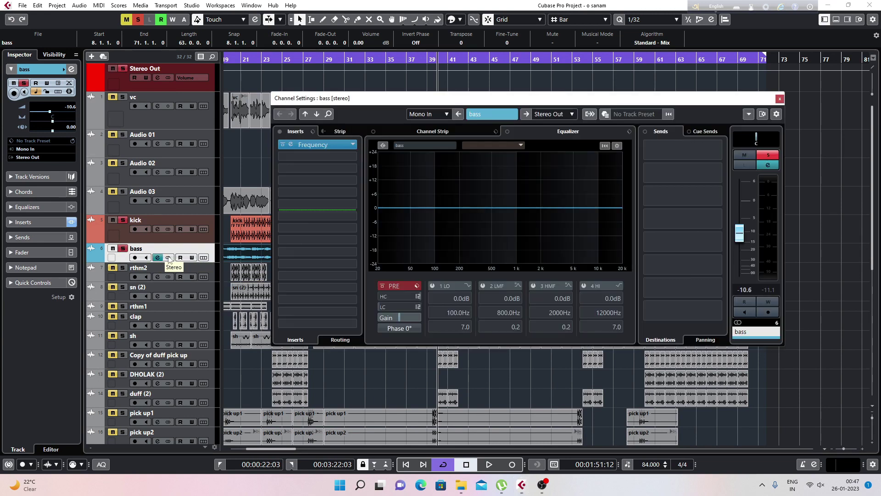
{"action": "left_click", "coordinate": [317, 156]}
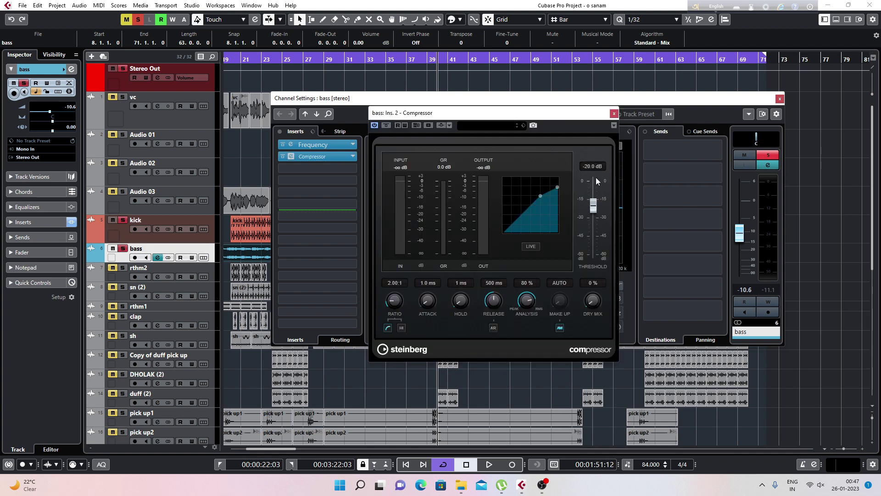
{"action": "left_click", "coordinate": [560, 329]}
{"action": "left_click_drag", "start_coordinate": [473, 113], "coordinate": [446, 118]}
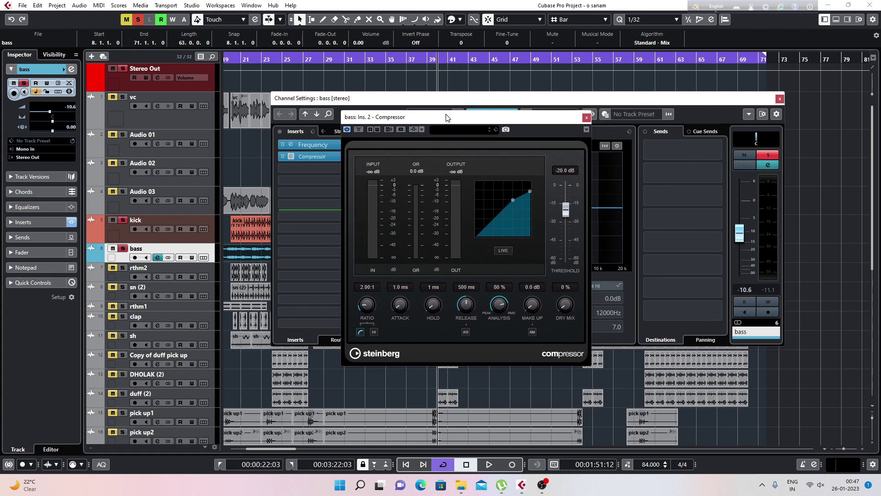
Add the kick track as a side-chain input to the bass Compressor and activate the side-chain
{"action": "left_click", "coordinate": [422, 130]}
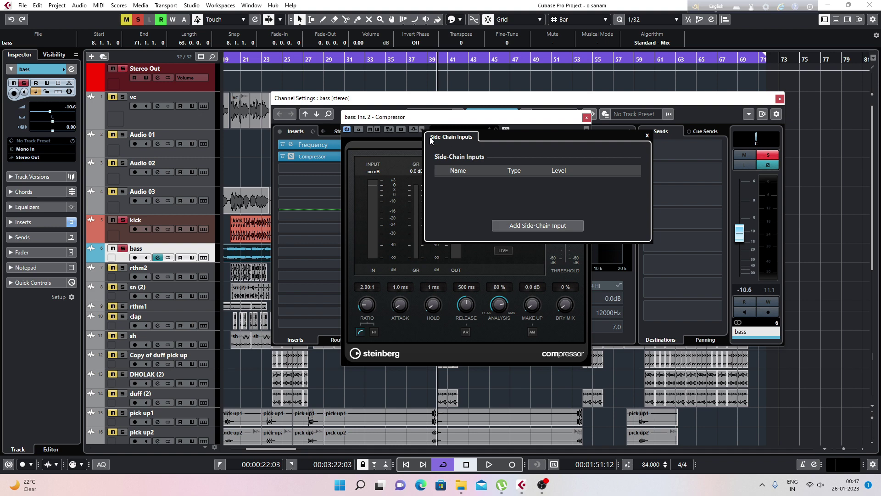
{"action": "left_click", "coordinate": [517, 227]}
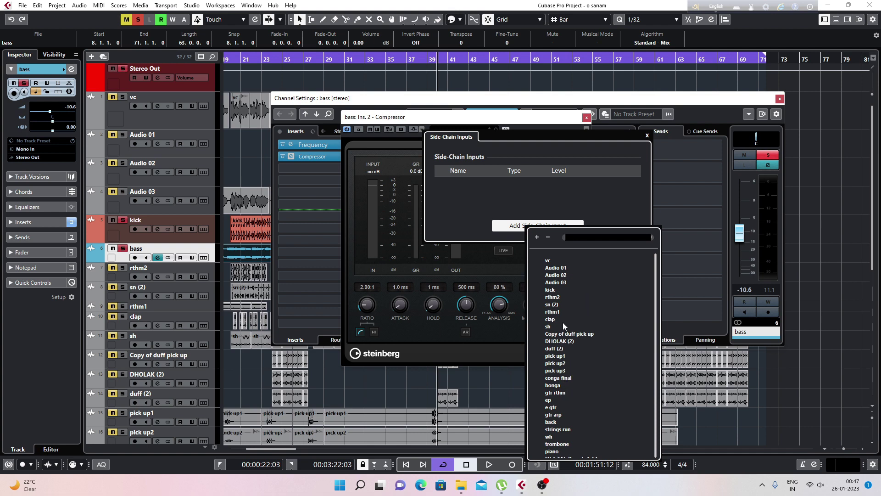
{"action": "left_click", "coordinate": [550, 289]}
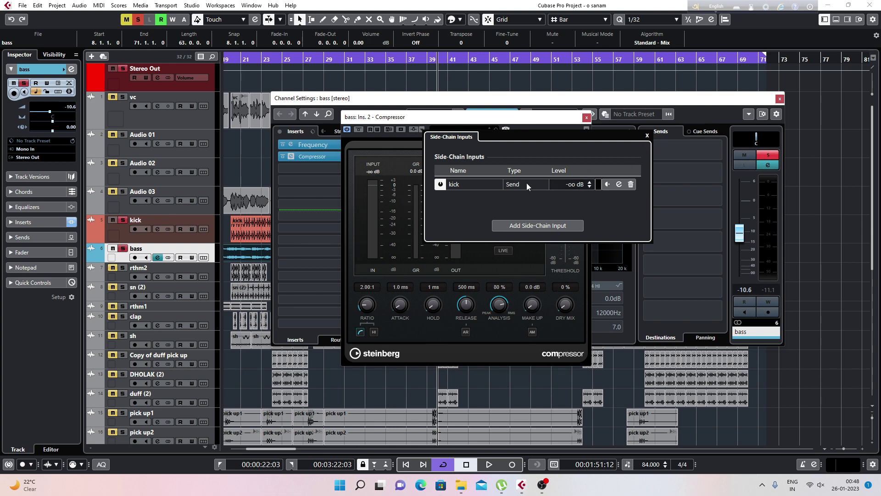
{"action": "left_click", "coordinate": [647, 136]}
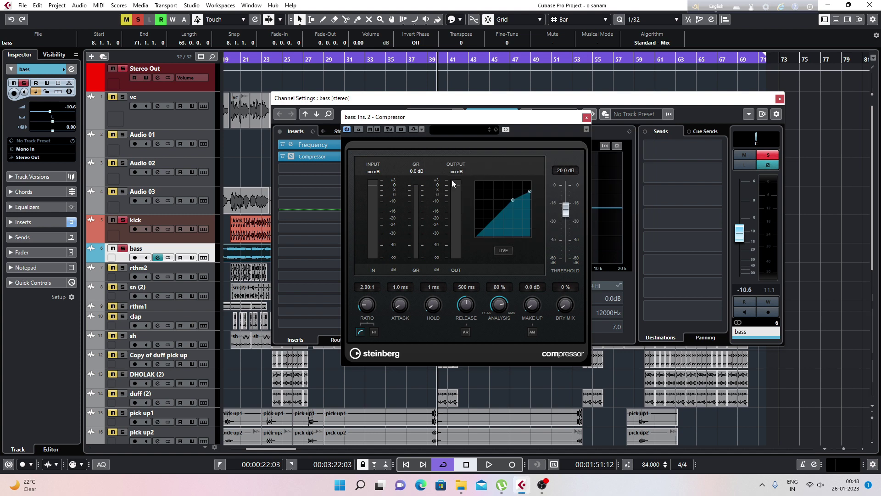
{"action": "left_click", "coordinate": [412, 129]}
Close the bass channel settings and move the Compressor window up, away from the start of the kick and bass clips
{"action": "left_click_drag", "start_coordinate": [440, 121], "coordinate": [446, 114]}
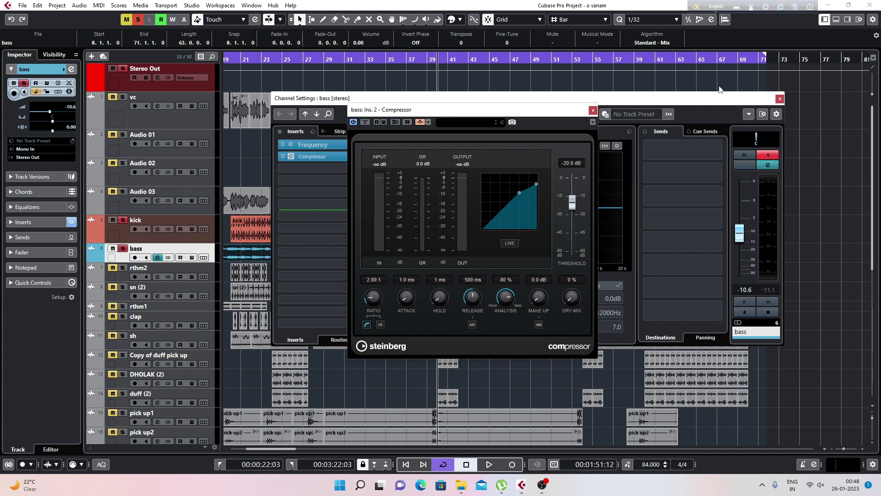
{"action": "left_click", "coordinate": [779, 98]}
{"action": "left_click_drag", "start_coordinate": [503, 110], "coordinate": [561, 76]}
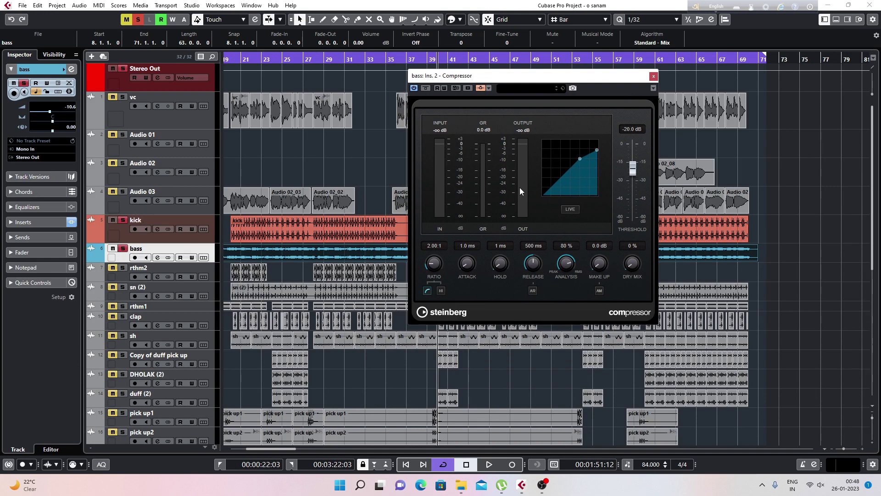
{"action": "left_click", "coordinate": [398, 232]}
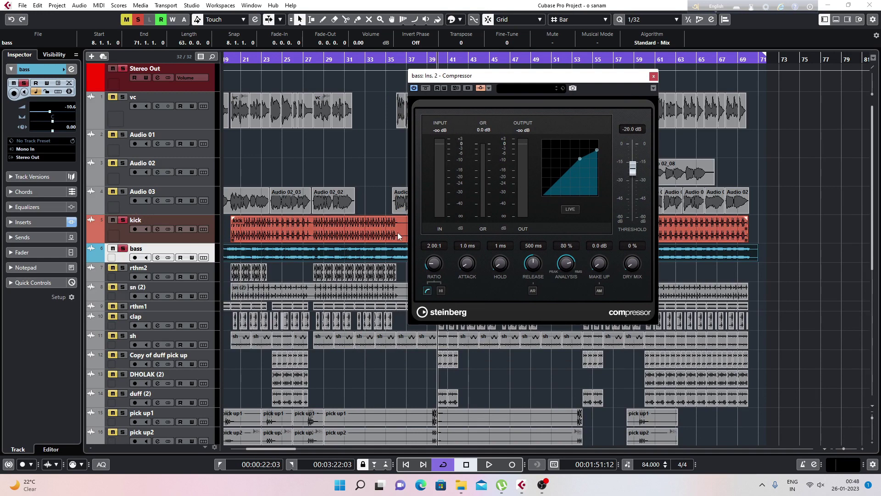
Review the Compressor's side-chain input list, close it and reposition the Compressor window over the arrangement
{"action": "left_click", "coordinate": [491, 89]}
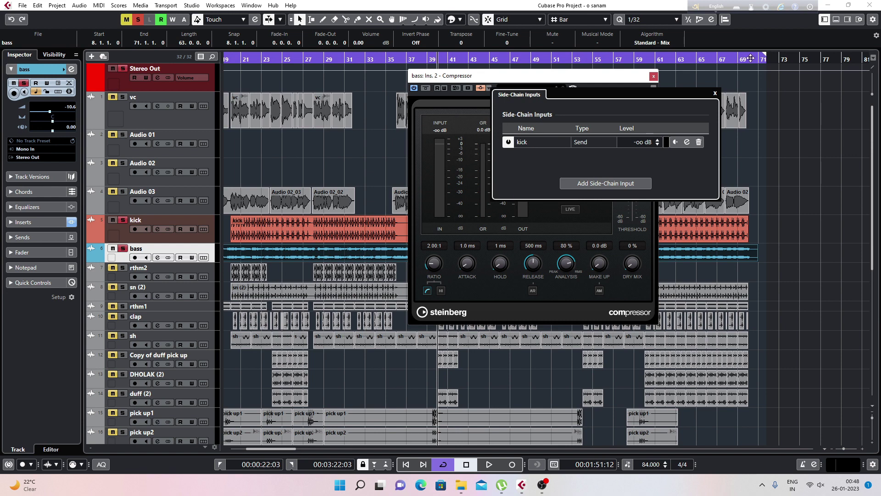
{"action": "left_click", "coordinate": [715, 93]}
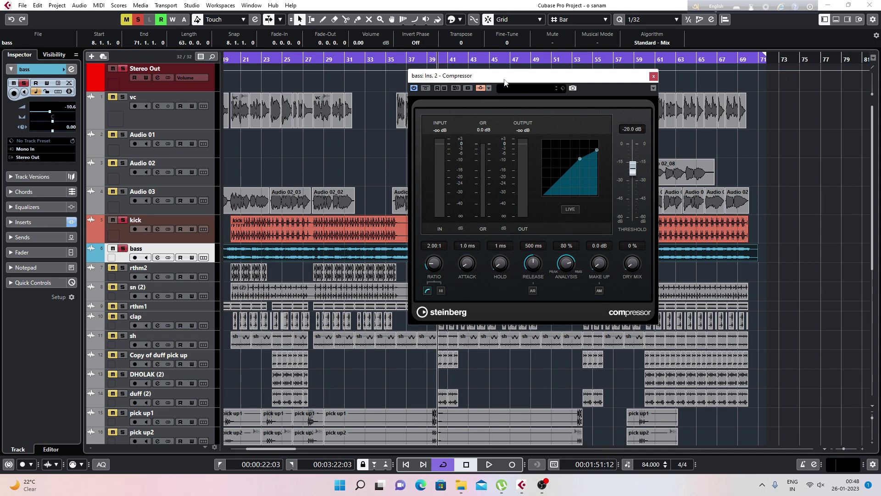
{"action": "left_click_drag", "start_coordinate": [504, 82], "coordinate": [316, 82]}
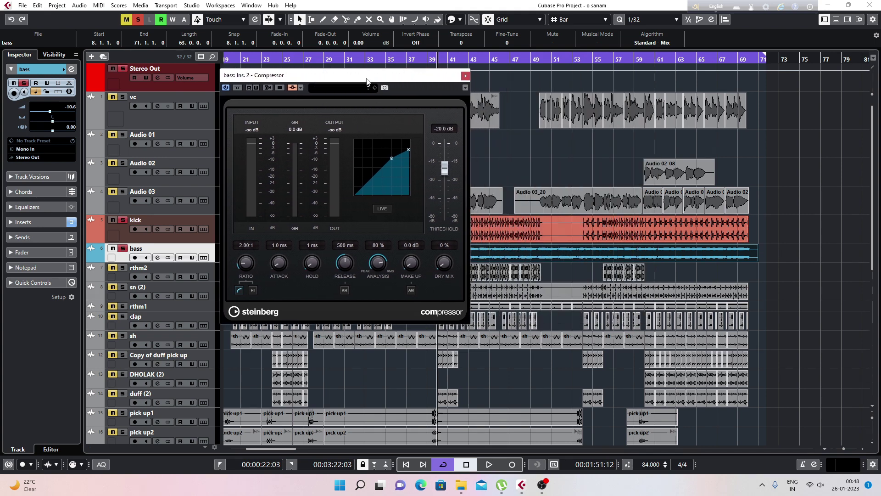
{"action": "left_click_drag", "start_coordinate": [370, 80], "coordinate": [653, 85]}
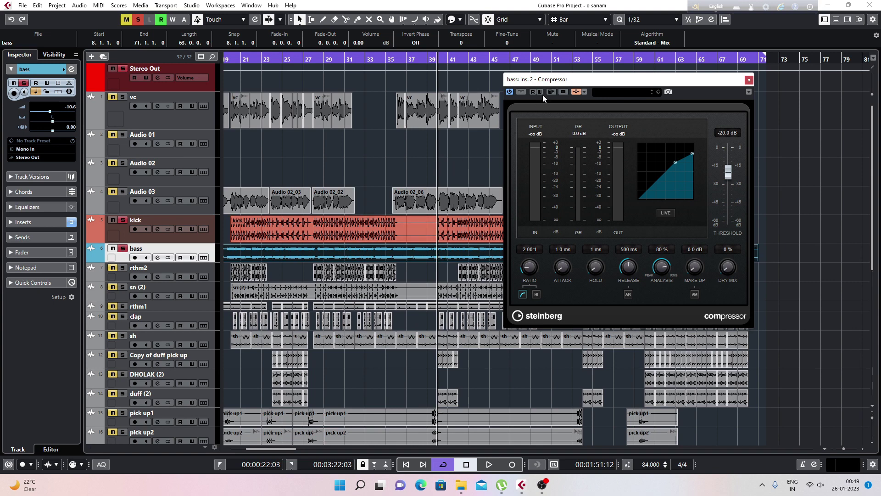
{"action": "left_click_drag", "start_coordinate": [552, 82], "coordinate": [517, 89]}
Lower the bass Compressor's threshold to -43.9 dB during playback of the soloed kick and bass
{"action": "key", "text": "space"}
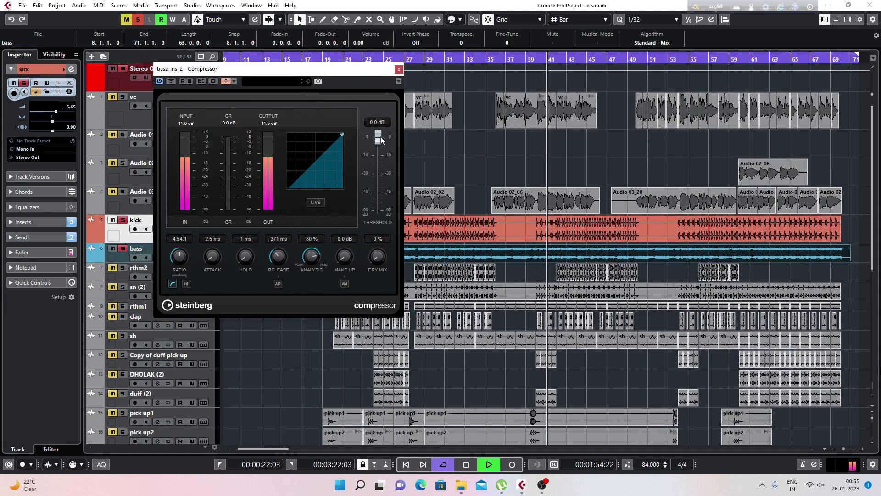
{"action": "left_click_drag", "start_coordinate": [381, 140], "coordinate": [380, 192]}
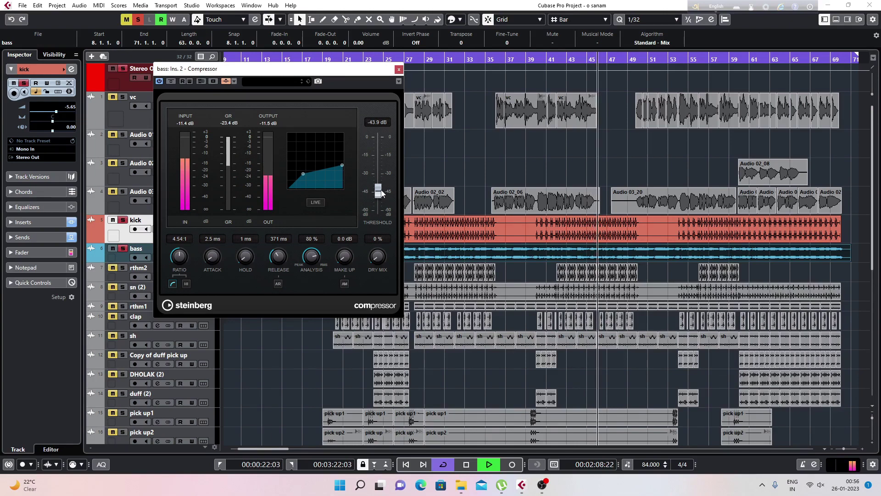
{"action": "key", "text": "space"}
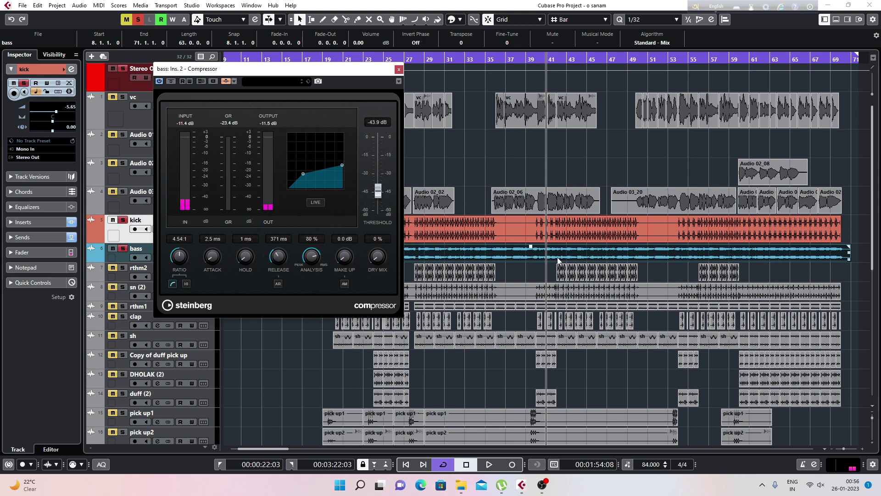
Audition the kick and bass together with the side-chained Compressor active
{"action": "left_click", "coordinate": [555, 235]}
{"action": "left_click", "coordinate": [555, 253]}
{"action": "key", "text": "space"}
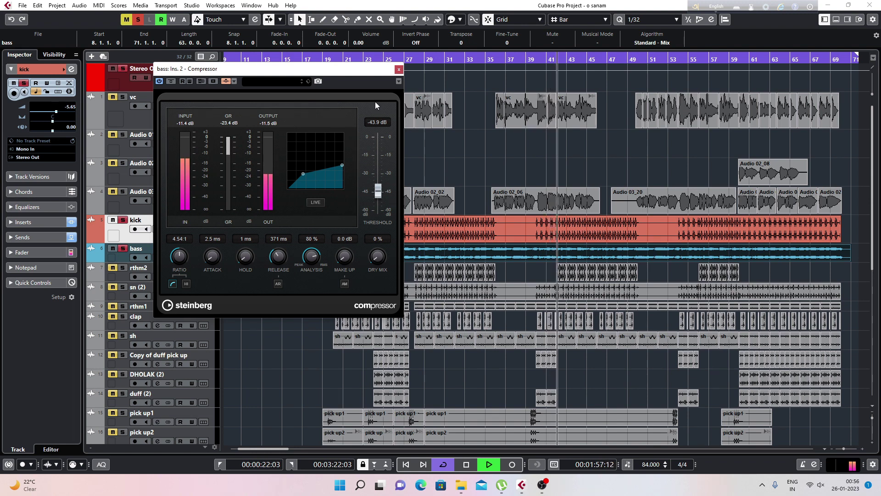
{"action": "key", "text": "space"}
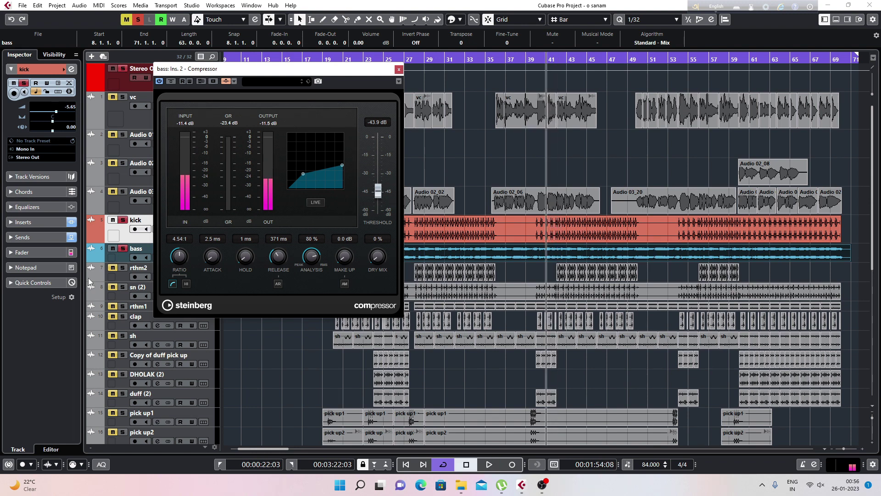
Mute the kick, play the bass alone to check the Compressor's response, and unmute the kick
{"action": "left_click", "coordinate": [112, 220]}
{"action": "key", "text": "space"}
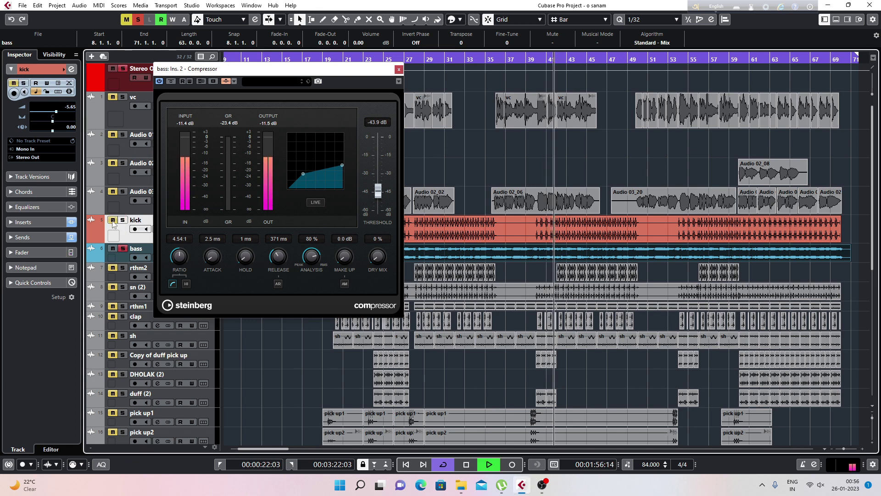
{"action": "key", "text": "space"}
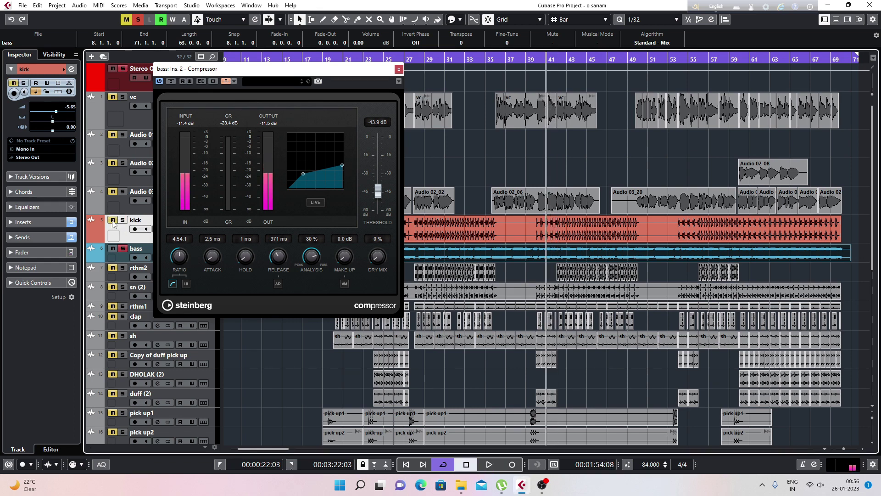
{"action": "left_click", "coordinate": [113, 222]}
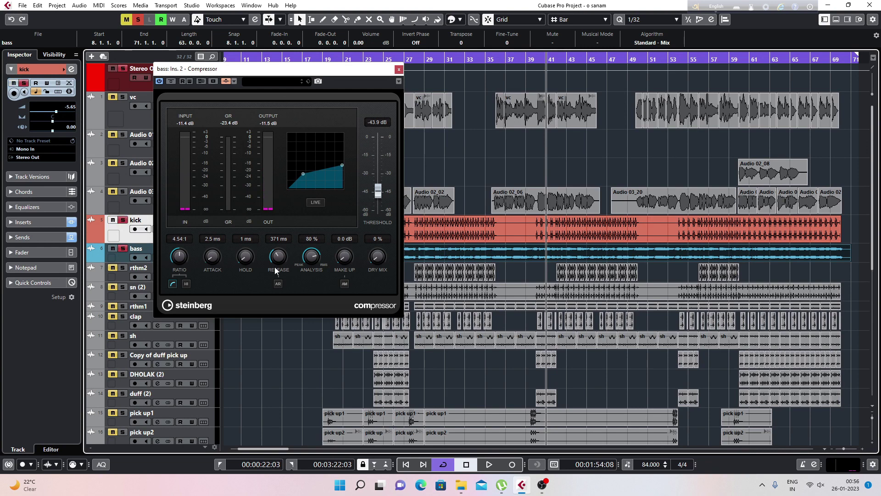
Replay the bass with the kick unmuted to examine the gain reduction meter, and close the Compressor
{"action": "key", "text": "space"}
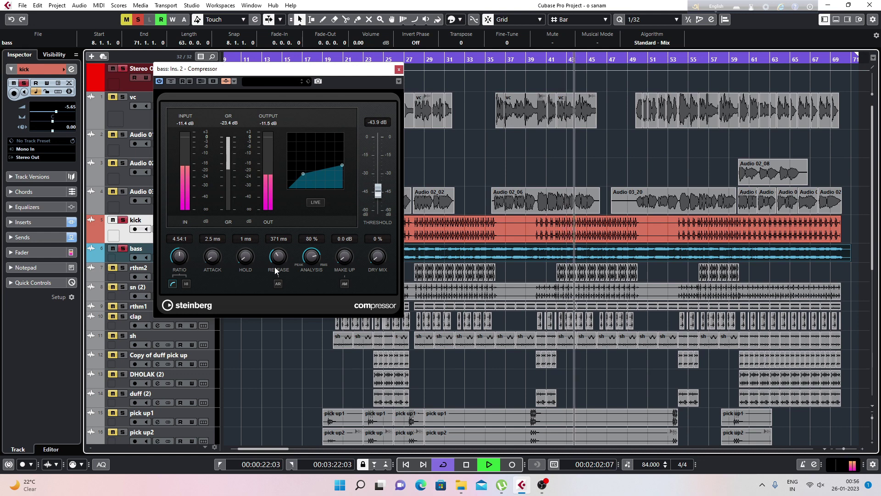
{"action": "key", "text": "space"}
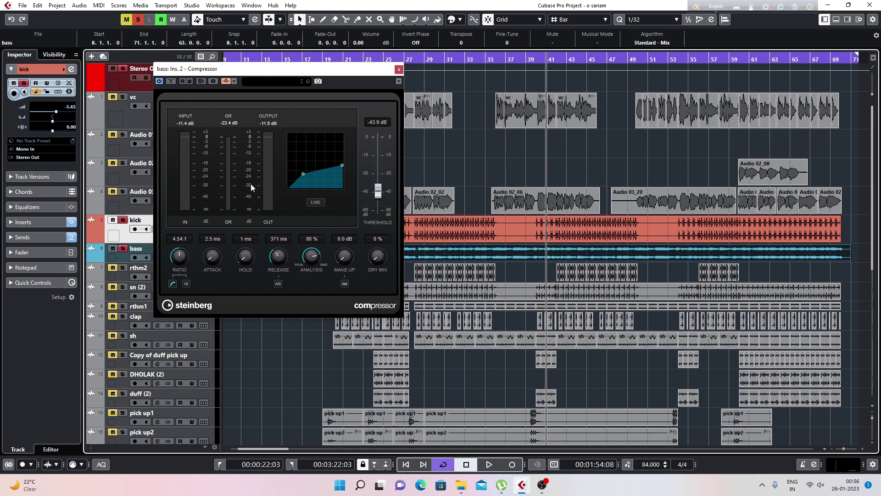
{"action": "key", "text": "space"}
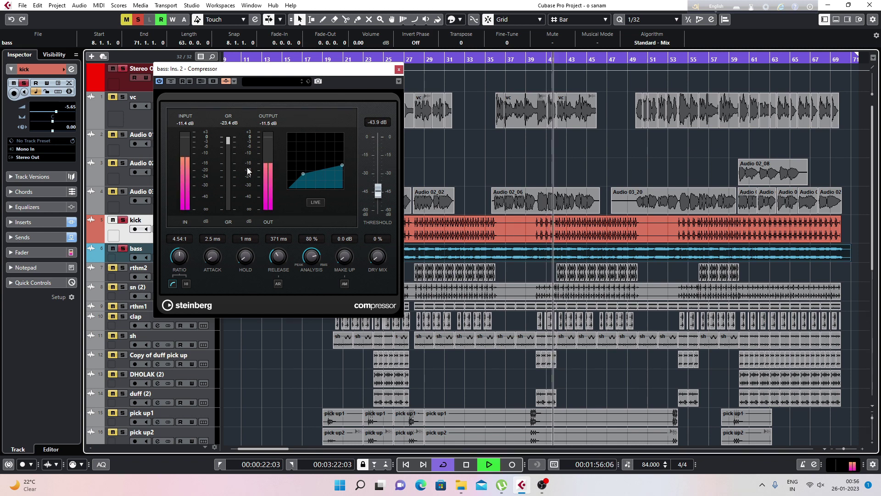
{"action": "key", "text": "space"}
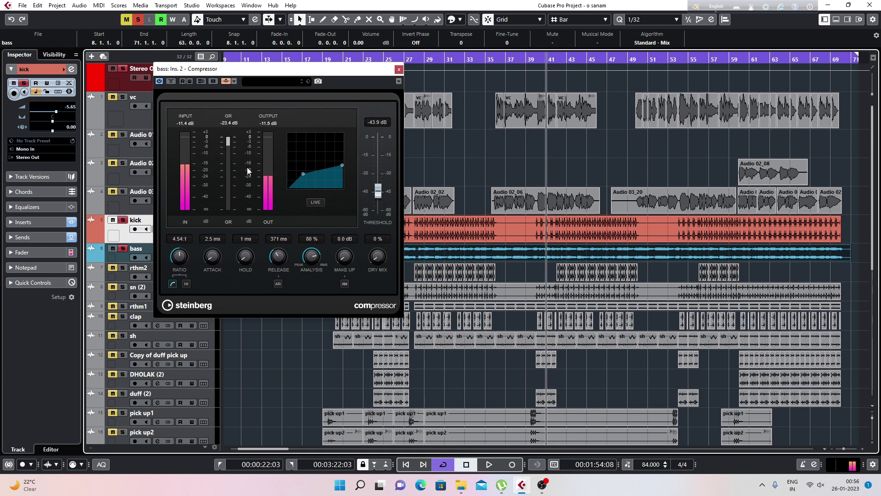
{"action": "left_click", "coordinate": [399, 69]}
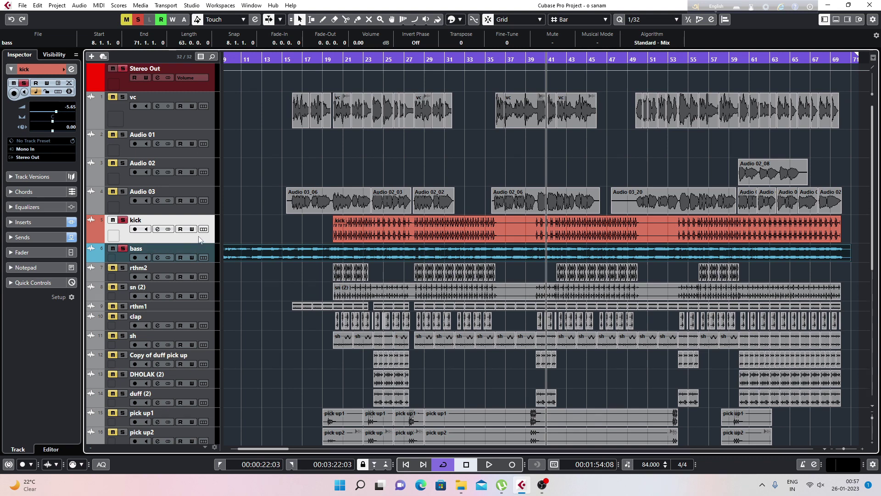
{"action": "left_click", "coordinate": [571, 236]}
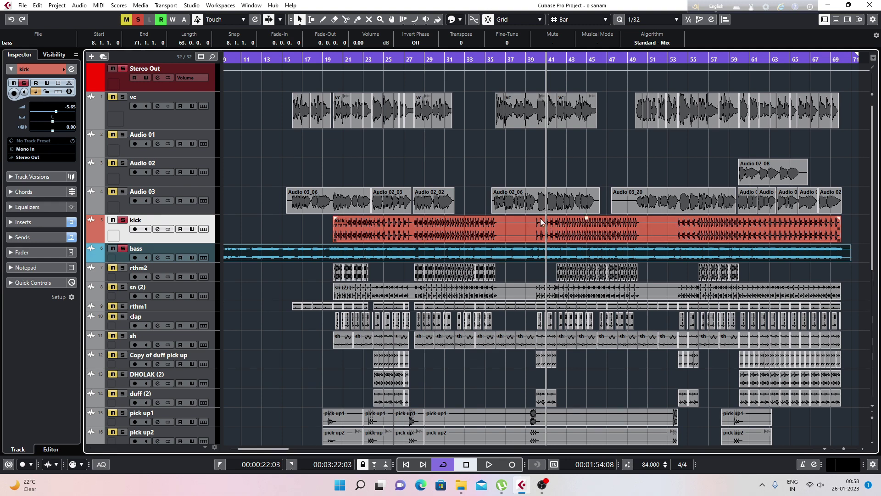
{"action": "left_click", "coordinate": [533, 253]}
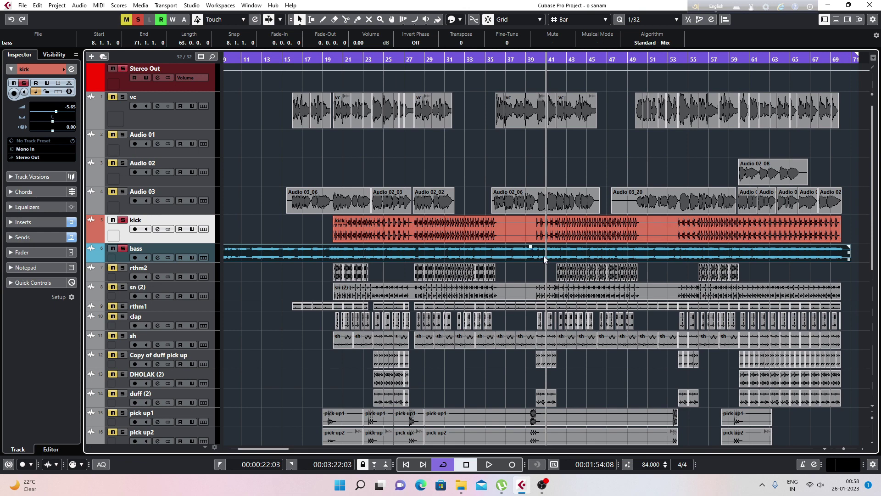
{"action": "left_click", "coordinate": [542, 234]}
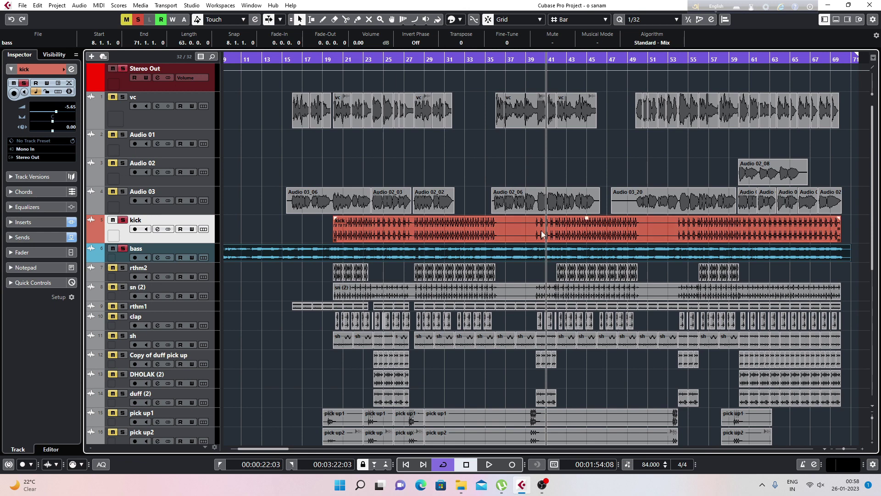
{"action": "left_click", "coordinate": [544, 255]}
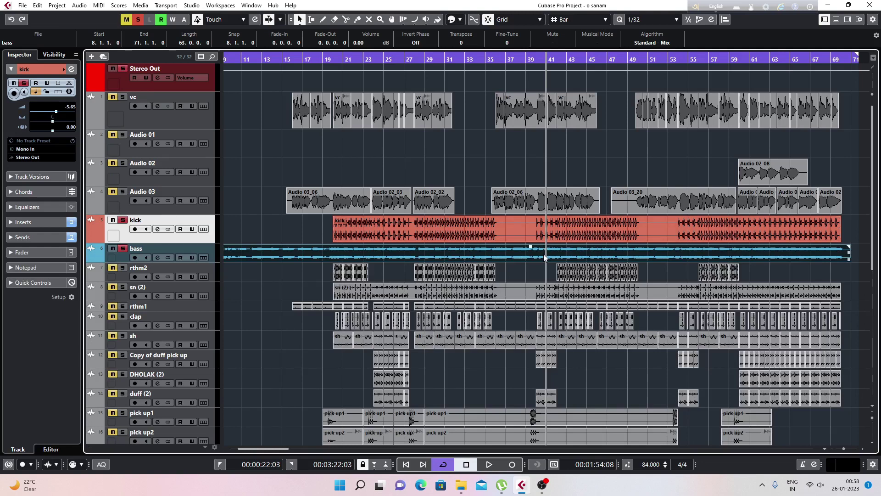
{"action": "left_click", "coordinate": [545, 232]}
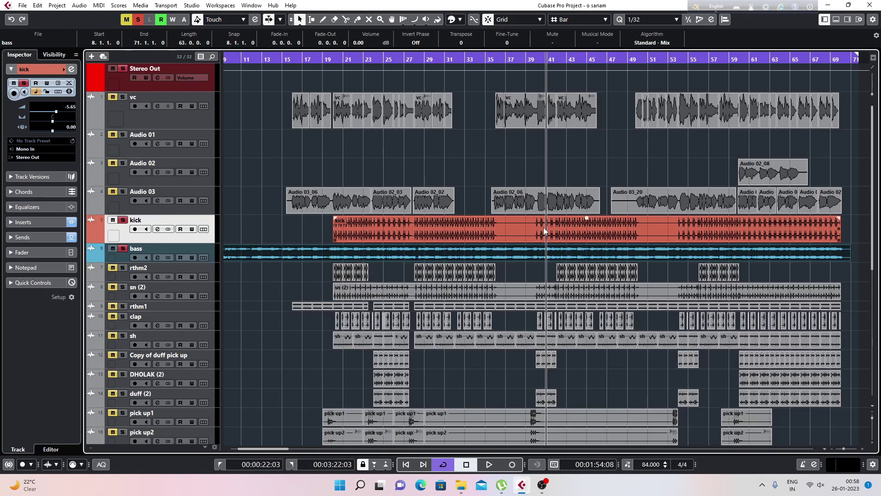
{"action": "left_click", "coordinate": [546, 253]}
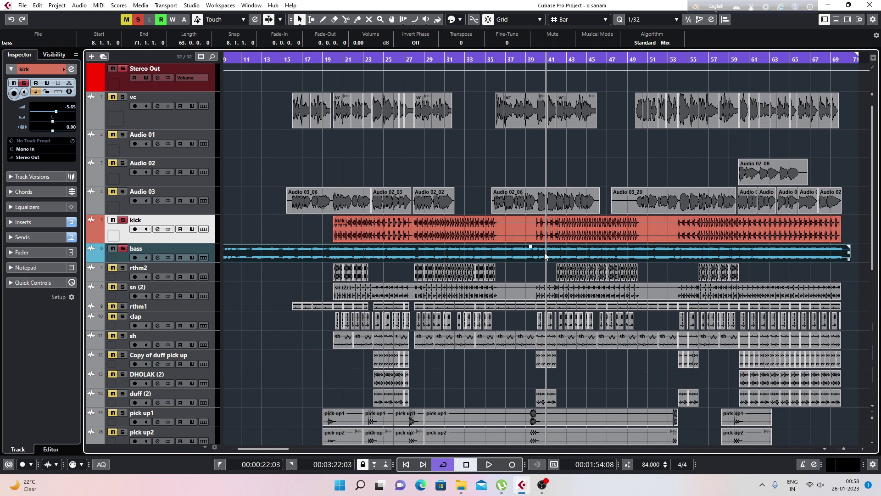
{"action": "left_click", "coordinate": [544, 236]}
Switch to Paint and open a blank canvas
{"action": "left_click", "coordinate": [340, 487]}
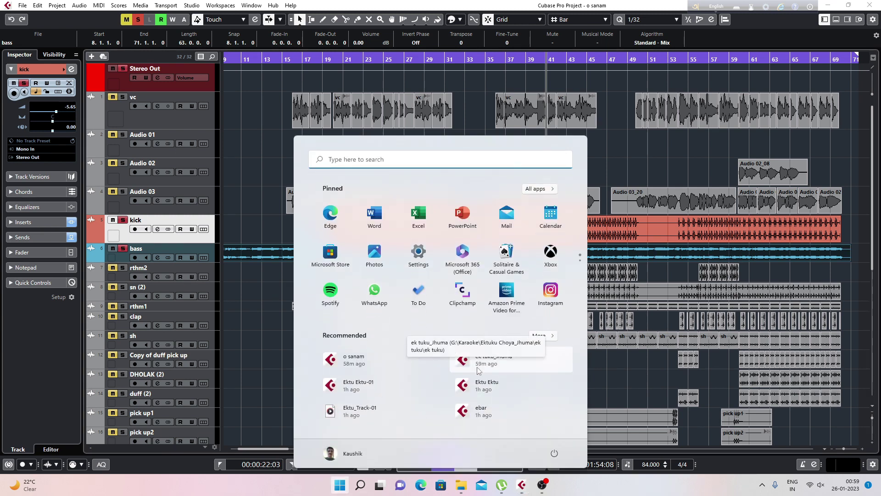
{"action": "type", "text": "paint"}
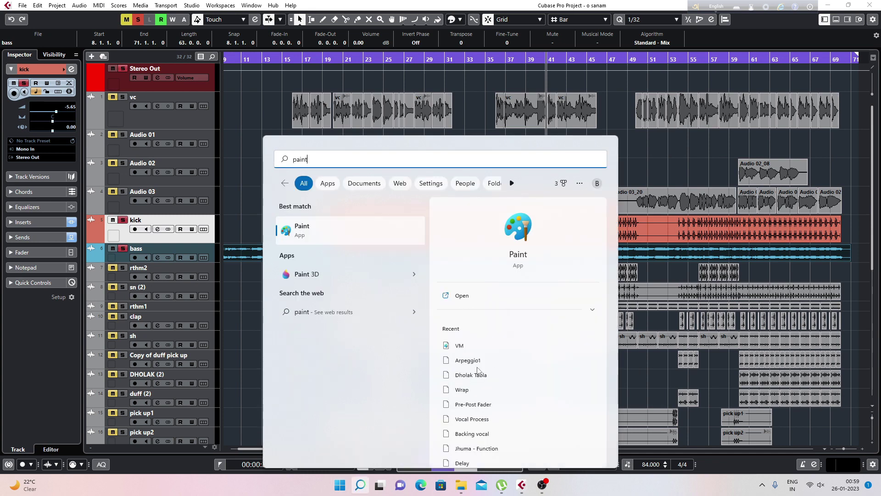
{"action": "key", "text": "Return"}
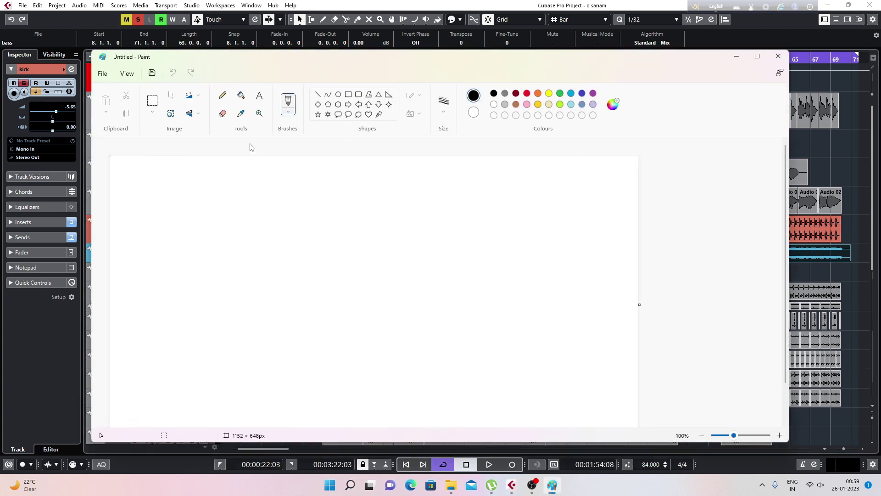
Handwrite "3 > 2" in dark red on the canvas with the pencil and circle the 2
{"action": "left_click", "coordinate": [516, 94]}
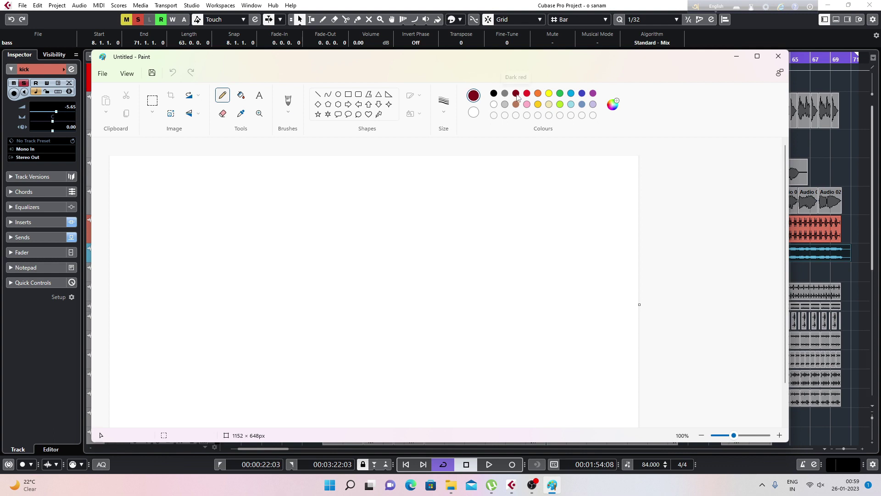
{"action": "left_click", "coordinate": [318, 95]}
{"action": "left_click", "coordinate": [222, 95]}
{"action": "mouse_move", "coordinate": [265, 227]}
{"action": "left_mouse_down"}
{"action": "mouse_move", "coordinate": [275, 211]}
{"action": "mouse_move", "coordinate": [273, 258]}
{"action": "left_mouse_up"}
{"action": "left_click_drag", "start_coordinate": [302, 211], "coordinate": [317, 253]}
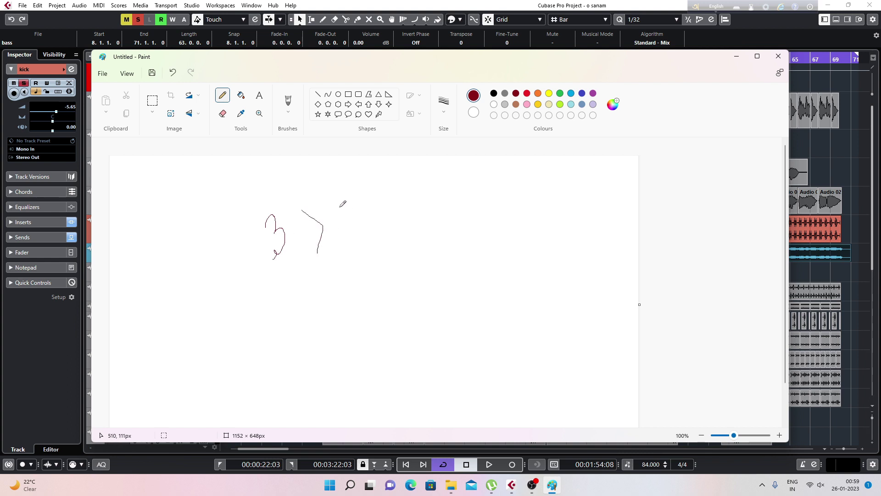
{"action": "mouse_move", "coordinate": [339, 201]}
{"action": "left_mouse_down"}
{"action": "mouse_move", "coordinate": [352, 230]}
{"action": "mouse_move", "coordinate": [377, 220]}
{"action": "left_mouse_up"}
{"action": "mouse_move", "coordinate": [348, 197]}
{"action": "left_mouse_down"}
{"action": "mouse_move", "coordinate": [341, 201]}
{"action": "mouse_move", "coordinate": [351, 200]}
{"action": "left_mouse_up"}
{"action": "mouse_move", "coordinate": [342, 201]}
{"action": "left_mouse_down"}
{"action": "mouse_move", "coordinate": [353, 198]}
{"action": "mouse_move", "coordinate": [353, 229]}
{"action": "mouse_move", "coordinate": [371, 224]}
{"action": "left_mouse_up"}
{"action": "mouse_move", "coordinate": [301, 211]}
{"action": "left_mouse_down"}
{"action": "mouse_move", "coordinate": [329, 220]}
{"action": "mouse_move", "coordinate": [310, 258]}
{"action": "left_mouse_up"}
{"action": "mouse_move", "coordinate": [383, 195]}
{"action": "left_mouse_down"}
{"action": "mouse_move", "coordinate": [338, 193]}
{"action": "mouse_move", "coordinate": [331, 210]}
{"action": "mouse_move", "coordinate": [331, 229]}
{"action": "mouse_move", "coordinate": [352, 239]}
{"action": "mouse_move", "coordinate": [376, 235]}
{"action": "mouse_move", "coordinate": [383, 199]}
{"action": "mouse_move", "coordinate": [346, 187]}
{"action": "left_mouse_up"}
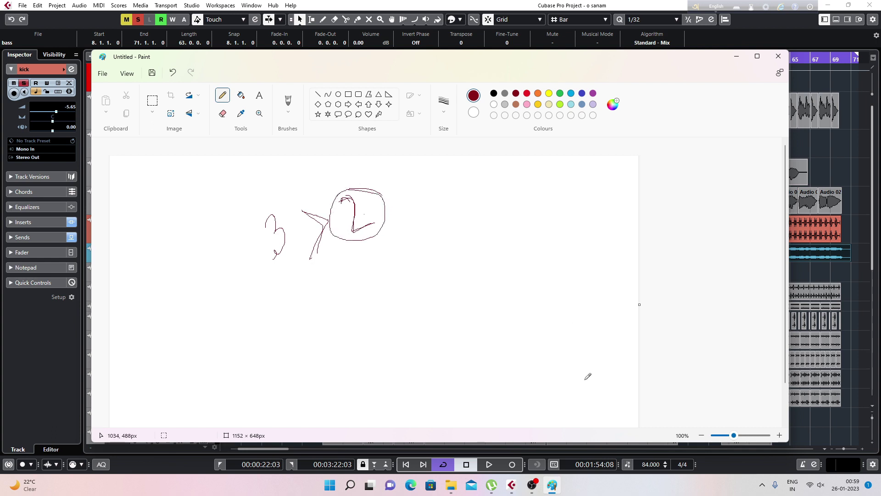
Handwrite "2 < 3" below the first comparison, circle its 2 and add an arrow pointing to it
{"action": "mouse_move", "coordinate": [287, 306]}
{"action": "left_mouse_down"}
{"action": "mouse_move", "coordinate": [293, 298]}
{"action": "mouse_move", "coordinate": [293, 322]}
{"action": "mouse_move", "coordinate": [310, 320]}
{"action": "left_mouse_up"}
{"action": "mouse_move", "coordinate": [341, 283]}
{"action": "left_mouse_down"}
{"action": "mouse_move", "coordinate": [327, 308]}
{"action": "mouse_move", "coordinate": [348, 318]}
{"action": "left_mouse_up"}
{"action": "mouse_move", "coordinate": [374, 275]}
{"action": "left_mouse_down"}
{"action": "mouse_move", "coordinate": [393, 291]}
{"action": "mouse_move", "coordinate": [385, 309]}
{"action": "left_mouse_up"}
{"action": "mouse_move", "coordinate": [341, 282]}
{"action": "left_mouse_down"}
{"action": "mouse_move", "coordinate": [323, 311]}
{"action": "mouse_move", "coordinate": [287, 307]}
{"action": "mouse_move", "coordinate": [326, 319]}
{"action": "mouse_move", "coordinate": [299, 288]}
{"action": "mouse_move", "coordinate": [278, 299]}
{"action": "mouse_move", "coordinate": [287, 287]}
{"action": "left_mouse_up"}
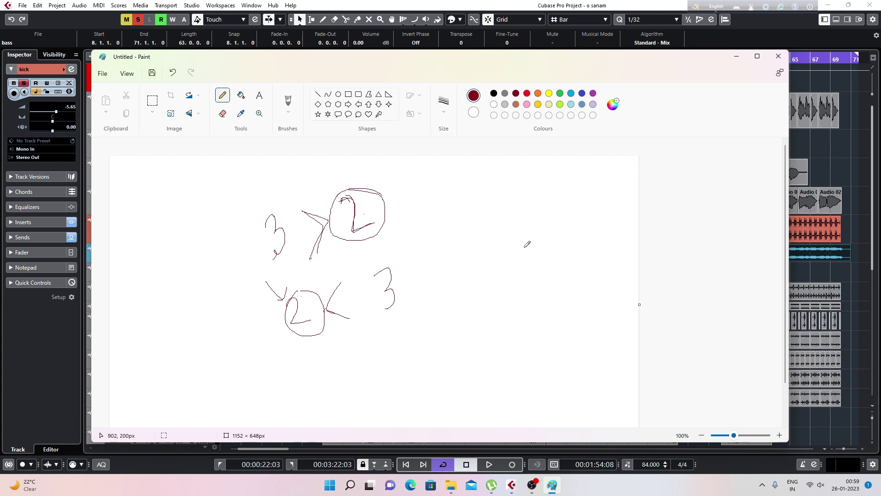
Handwrite a name label above the upper 3 and another above the upper circled 2
{"action": "mouse_move", "coordinate": [238, 209]}
{"action": "left_mouse_down"}
{"action": "mouse_move", "coordinate": [256, 194]}
{"action": "mouse_move", "coordinate": [251, 229]}
{"action": "left_mouse_up"}
{"action": "mouse_move", "coordinate": [346, 167]}
{"action": "left_mouse_down"}
{"action": "mouse_move", "coordinate": [367, 158]}
{"action": "mouse_move", "coordinate": [363, 171]}
{"action": "left_mouse_up"}
{"action": "mouse_move", "coordinate": [254, 205]}
{"action": "left_mouse_down"}
{"action": "mouse_move", "coordinate": [274, 200]}
{"action": "mouse_move", "coordinate": [263, 188]}
{"action": "left_mouse_up"}
{"action": "mouse_move", "coordinate": [370, 169]}
{"action": "left_mouse_down"}
{"action": "mouse_move", "coordinate": [400, 156]}
{"action": "mouse_move", "coordinate": [404, 184]}
{"action": "left_mouse_up"}
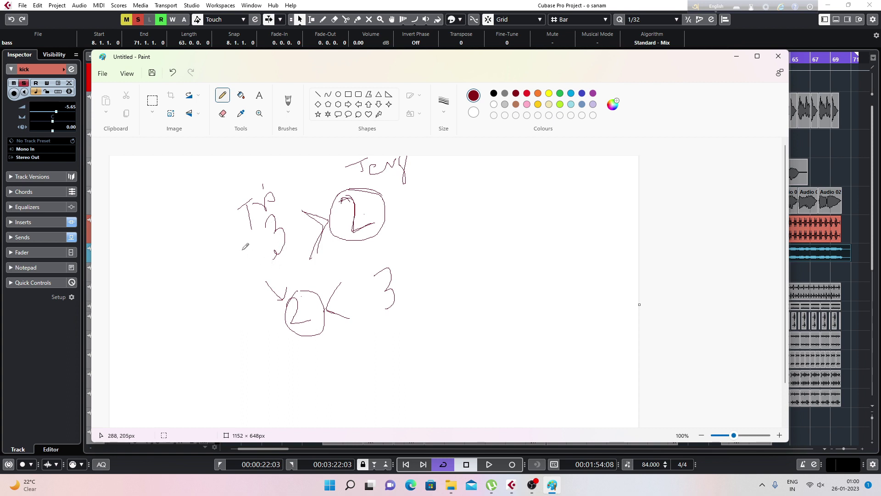
Add arrows beside the upper 3 and both circled 2s, mark the label above the 3, and close Paint to return to Cubase
{"action": "mouse_move", "coordinate": [243, 250]}
{"action": "left_mouse_down"}
{"action": "mouse_move", "coordinate": [251, 257]}
{"action": "mouse_move", "coordinate": [242, 250]}
{"action": "mouse_move", "coordinate": [238, 259]}
{"action": "mouse_move", "coordinate": [253, 257]}
{"action": "left_mouse_up"}
{"action": "mouse_move", "coordinate": [391, 196]}
{"action": "left_mouse_down"}
{"action": "mouse_move", "coordinate": [392, 215]}
{"action": "mouse_move", "coordinate": [408, 215]}
{"action": "mouse_move", "coordinate": [418, 194]}
{"action": "left_mouse_up"}
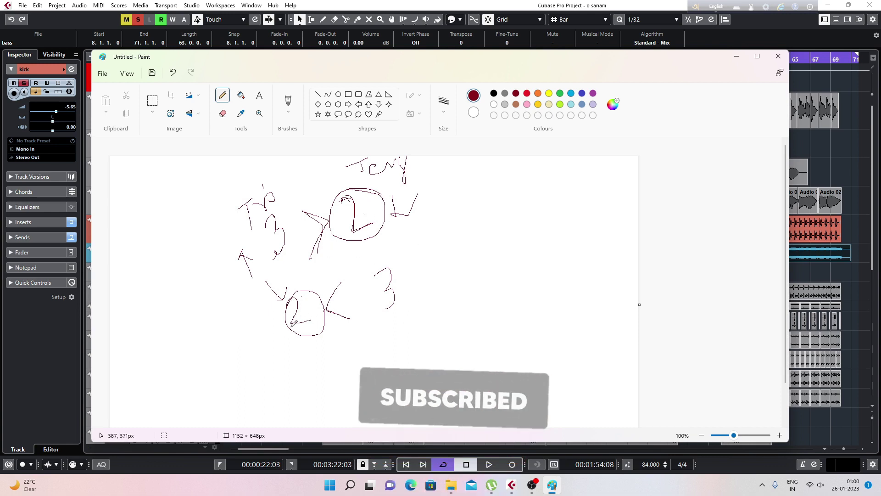
{"action": "mouse_move", "coordinate": [271, 317]}
{"action": "left_mouse_down"}
{"action": "mouse_move", "coordinate": [274, 344]}
{"action": "mouse_move", "coordinate": [283, 346]}
{"action": "mouse_move", "coordinate": [287, 319]}
{"action": "left_mouse_up"}
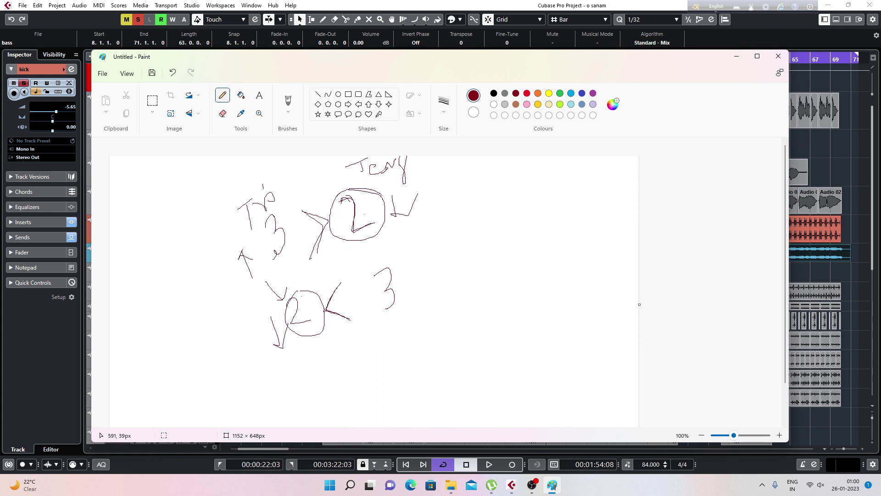
{"action": "mouse_move", "coordinate": [263, 179]}
{"action": "left_mouse_down"}
{"action": "mouse_move", "coordinate": [234, 200]}
{"action": "mouse_move", "coordinate": [256, 220]}
{"action": "left_mouse_up"}
{"action": "mouse_move", "coordinate": [263, 182]}
{"action": "left_mouse_down"}
{"action": "mouse_move", "coordinate": [285, 190]}
{"action": "mouse_move", "coordinate": [269, 211]}
{"action": "left_mouse_up"}
{"action": "left_click", "coordinate": [778, 56]}
{"action": "left_click", "coordinate": [436, 274]}
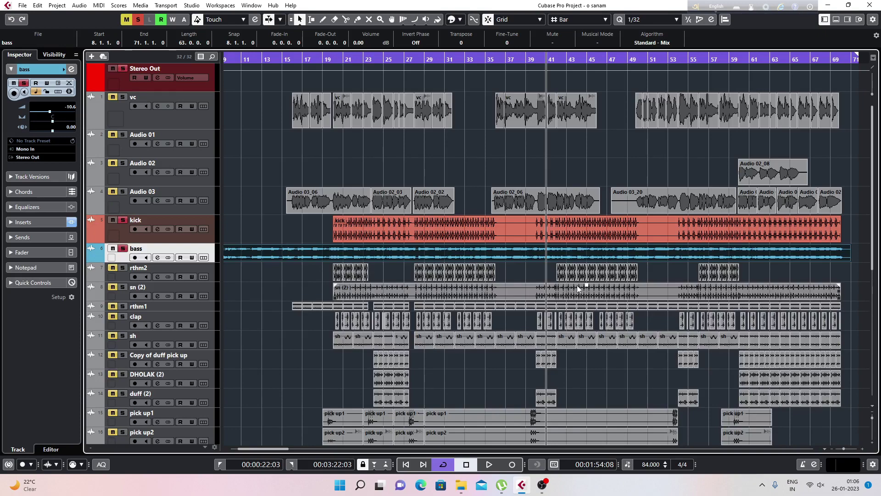
Solo the Audio 03 track and the FX 1-TAL-Reverb-2-64 channel, and audition them from about bar 20
{"action": "scroll", "coordinate": [189, 405], "scroll_direction": "down", "scroll_amount": 5}
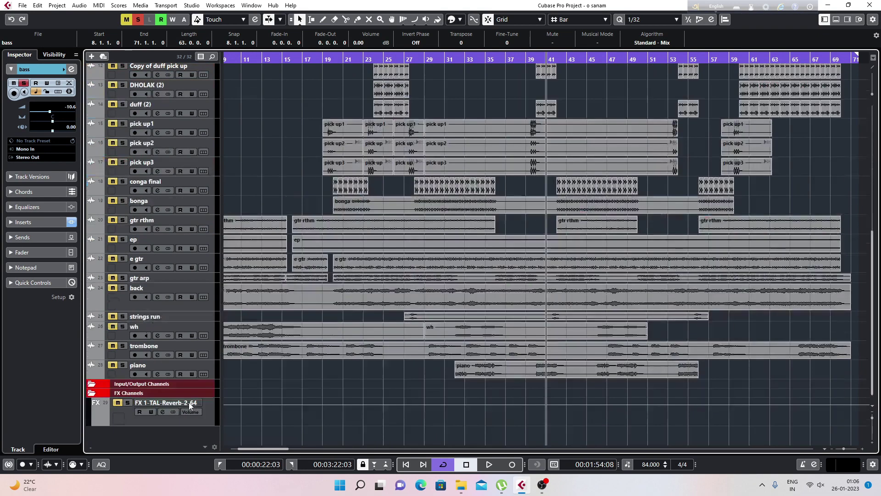
{"action": "left_click", "coordinate": [128, 402]}
{"action": "scroll", "coordinate": [291, 191], "scroll_direction": "up", "scroll_amount": 5}
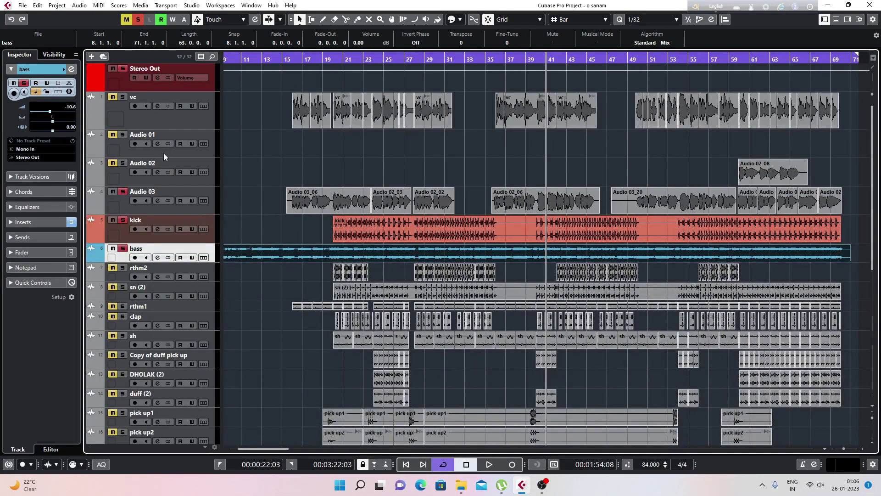
{"action": "double_click", "coordinate": [336, 60]}
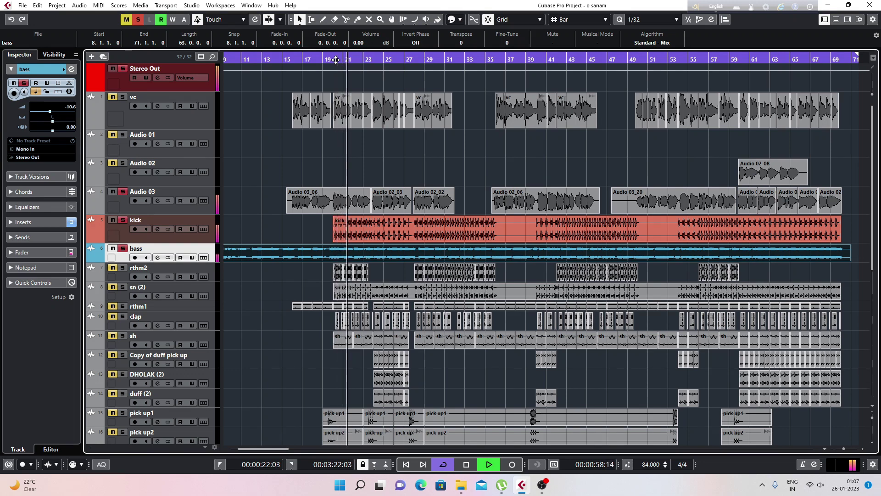
{"action": "key", "text": "space"}
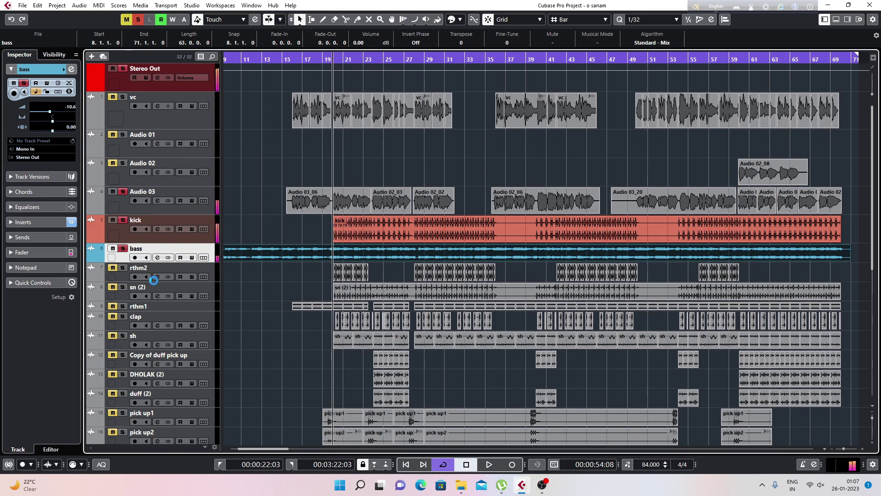
Show Audio 03's channel settings, switch to those of FX 1-TAL-Reverb-2-64, and open its TAL-Reverb-2-64 insert
{"action": "left_click", "coordinate": [157, 201]}
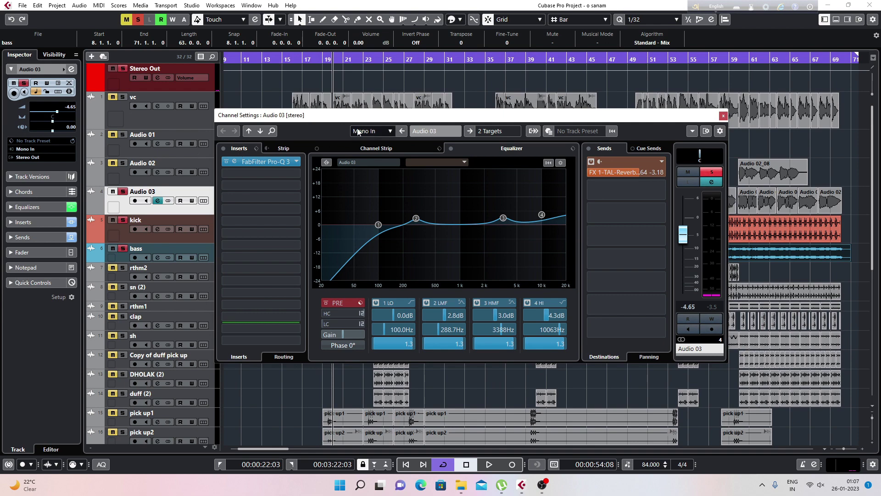
{"action": "left_click_drag", "start_coordinate": [359, 118], "coordinate": [375, 88]}
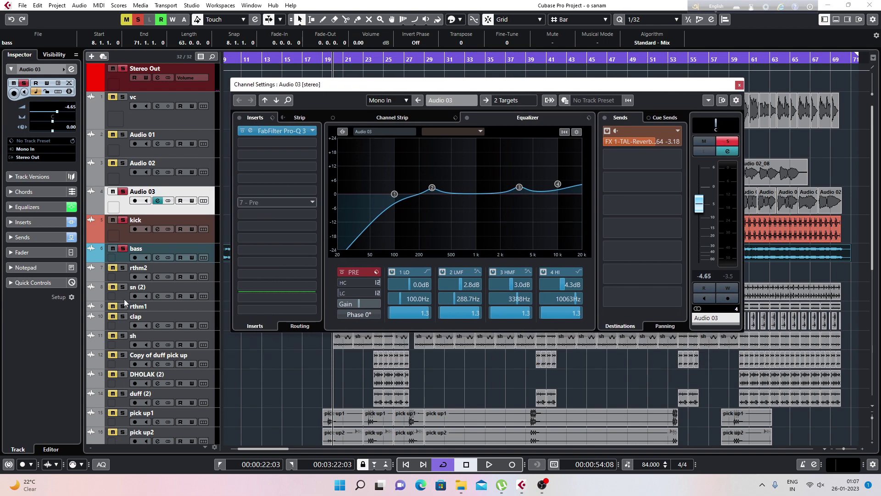
{"action": "scroll", "coordinate": [143, 388], "scroll_direction": "down", "scroll_amount": 5}
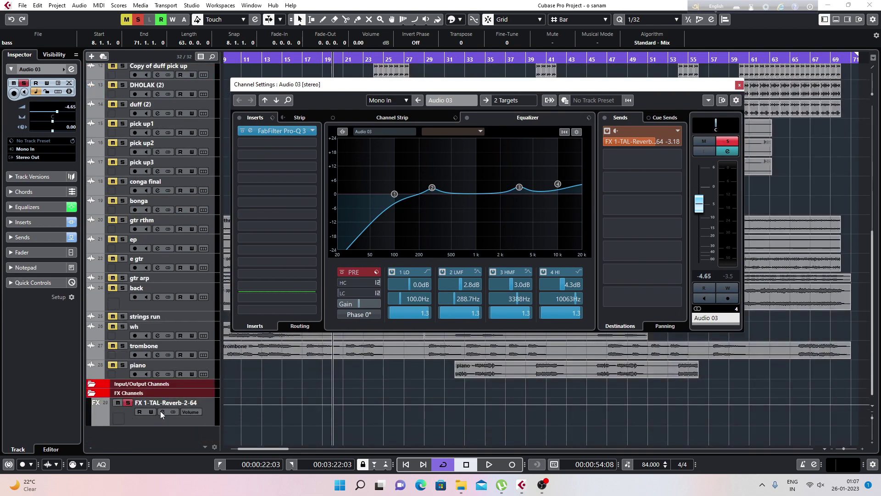
{"action": "left_click", "coordinate": [161, 412]}
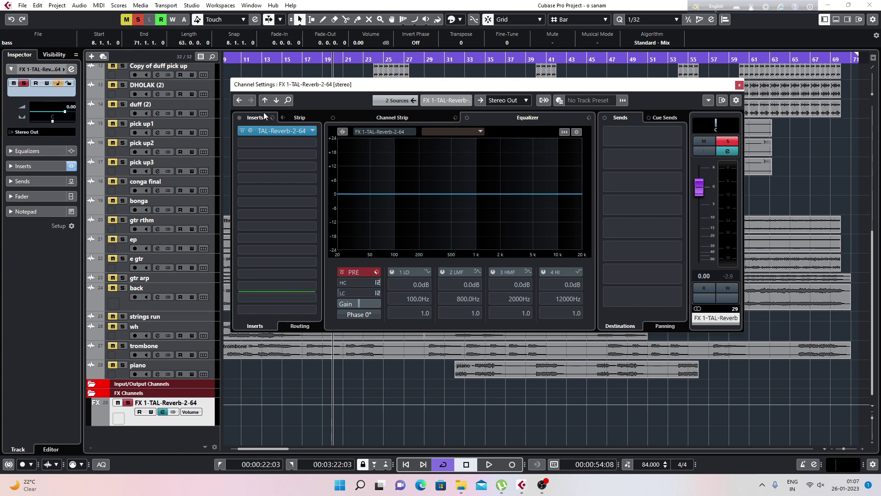
{"action": "left_click", "coordinate": [252, 130]}
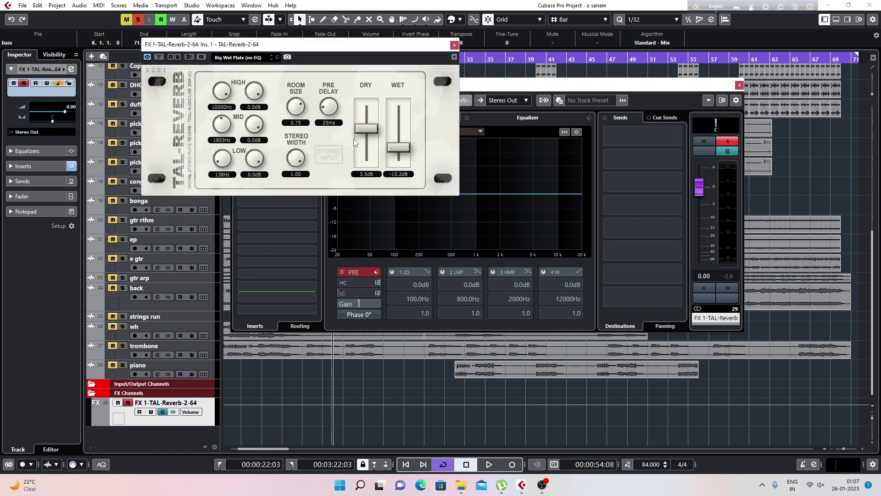
Set the reverb's Dry level to -96.0 dB and Wet level to -15.2 dB while auditioning it, and close the reverb
{"action": "left_click_drag", "start_coordinate": [372, 129], "coordinate": [373, 203]}
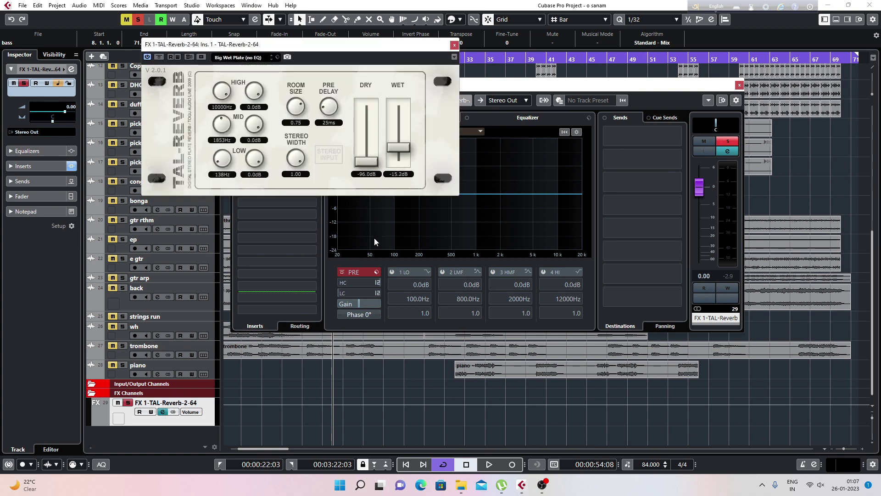
{"action": "left_click_drag", "start_coordinate": [369, 49], "coordinate": [544, 140]}
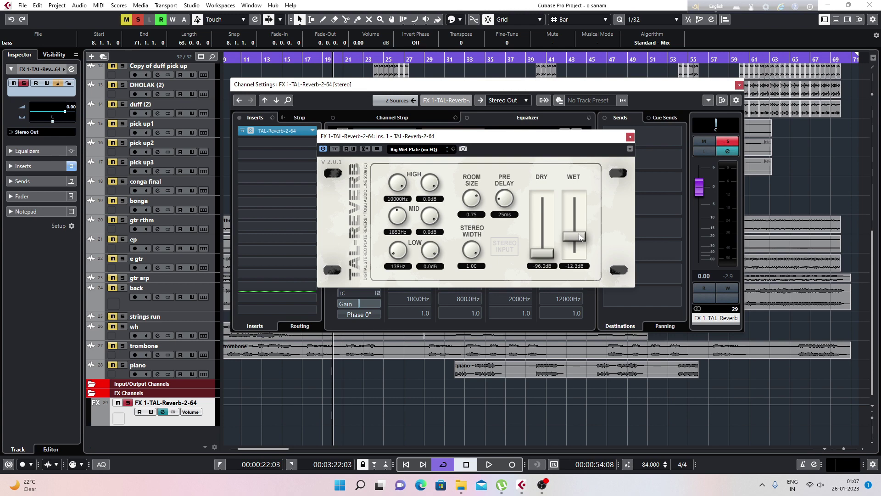
{"action": "key", "text": "space"}
{"action": "left_click_drag", "start_coordinate": [579, 232], "coordinate": [580, 241]}
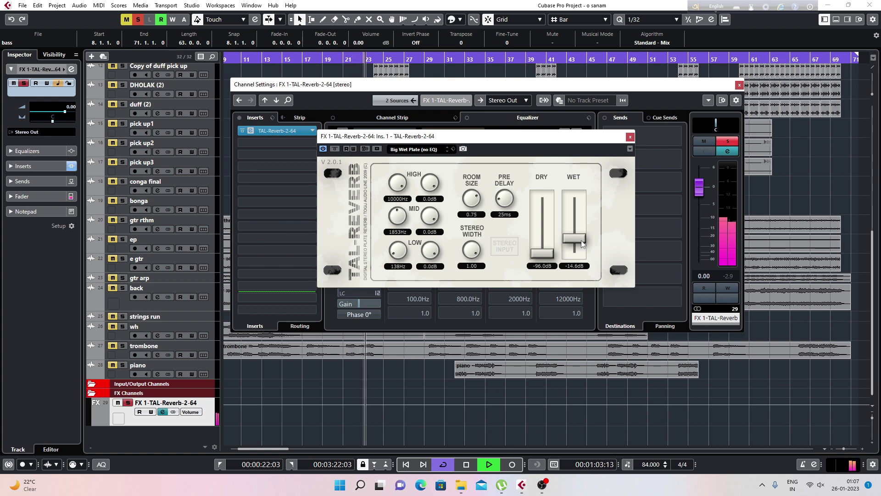
{"action": "left_click_drag", "start_coordinate": [581, 241], "coordinate": [581, 241]}
{"action": "key", "text": "space"}
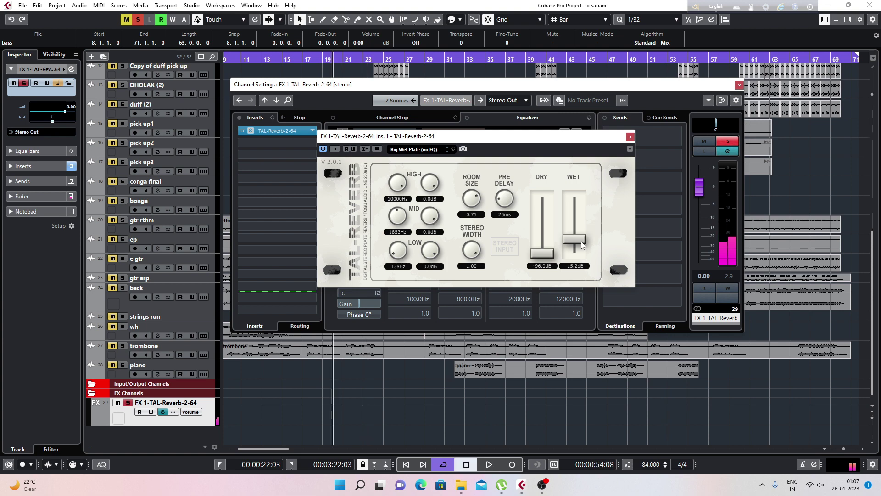
{"action": "left_click", "coordinate": [630, 137]}
Insert FabFilter Pro-Q 3 after the reverb on the FX channel and start playback
{"action": "left_click", "coordinate": [276, 144]}
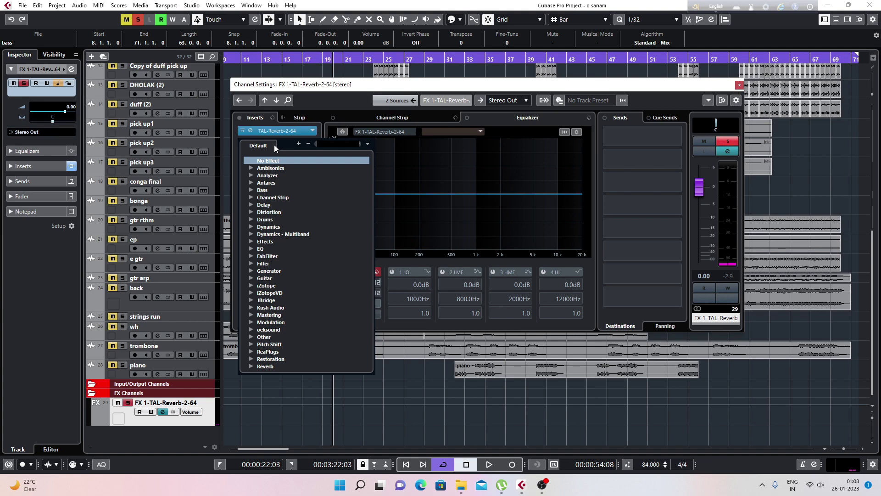
{"action": "type", "text": "pro"}
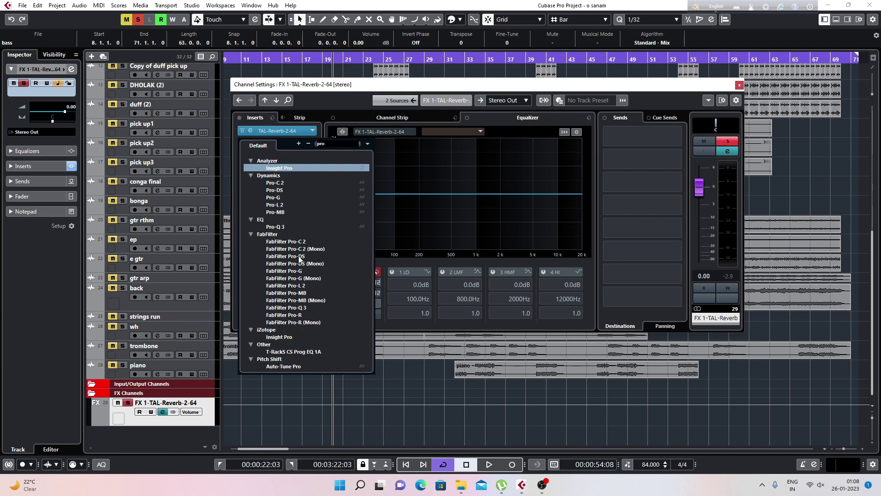
{"action": "left_click", "coordinate": [297, 308]}
{"action": "key", "text": "space"}
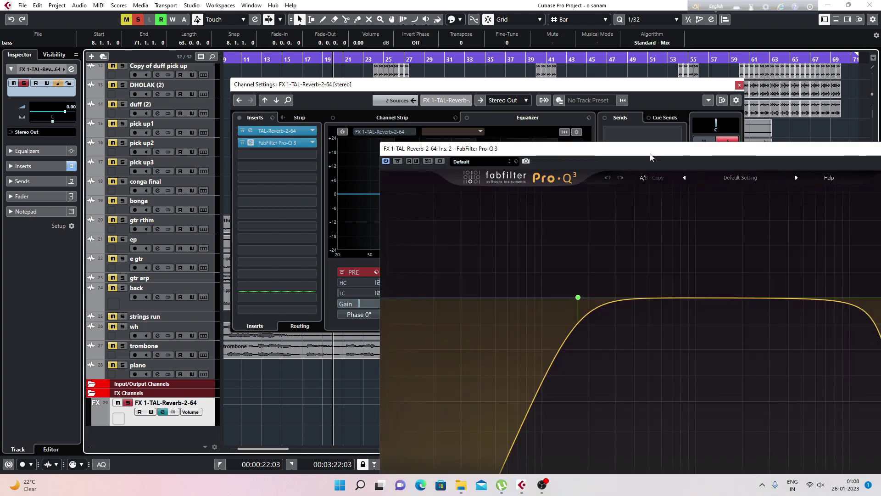
{"action": "left_click_drag", "start_coordinate": [593, 152], "coordinate": [428, 60]}
Set the EQ's low cut to about 290 Hz and its high cut to 8639 Hz, close the EQ and stop playback
{"action": "left_click_drag", "start_coordinate": [357, 204], "coordinate": [391, 201]}
{"action": "scroll", "coordinate": [392, 202], "scroll_direction": "up", "scroll_amount": 1}
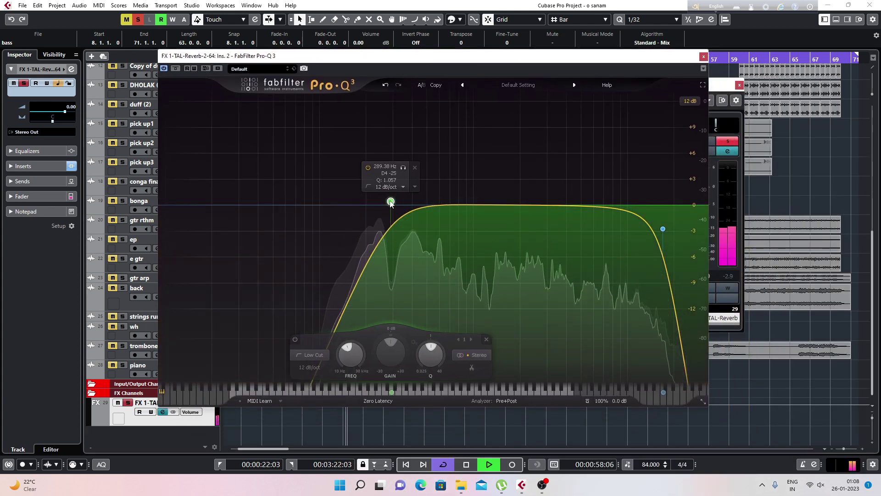
{"action": "scroll", "coordinate": [390, 204], "scroll_direction": "down", "scroll_amount": 2}
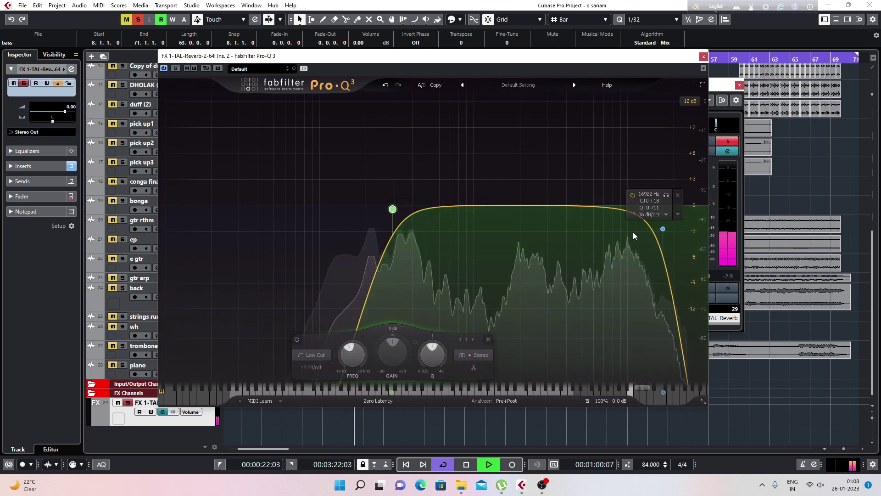
{"action": "left_click_drag", "start_coordinate": [661, 229], "coordinate": [618, 211]}
{"action": "scroll", "coordinate": [634, 222], "scroll_direction": "down", "scroll_amount": 1}
{"action": "scroll", "coordinate": [633, 222], "scroll_direction": "down", "scroll_amount": 1}
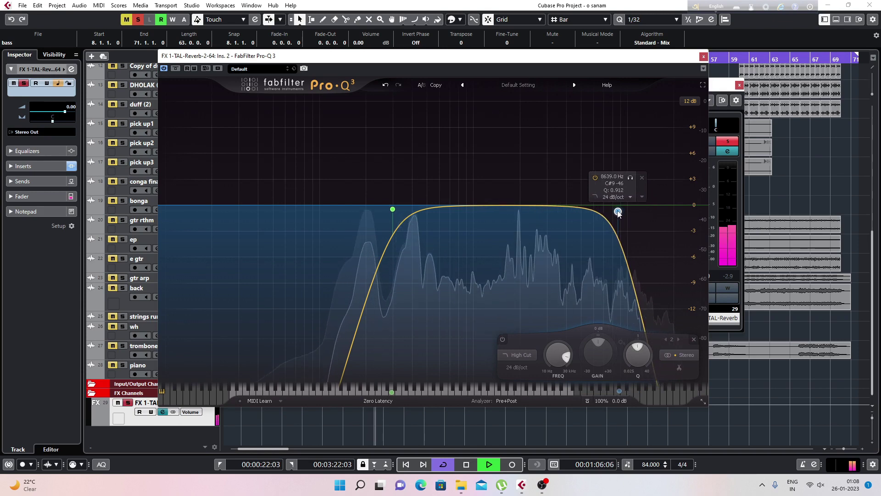
{"action": "left_click", "coordinate": [704, 56]}
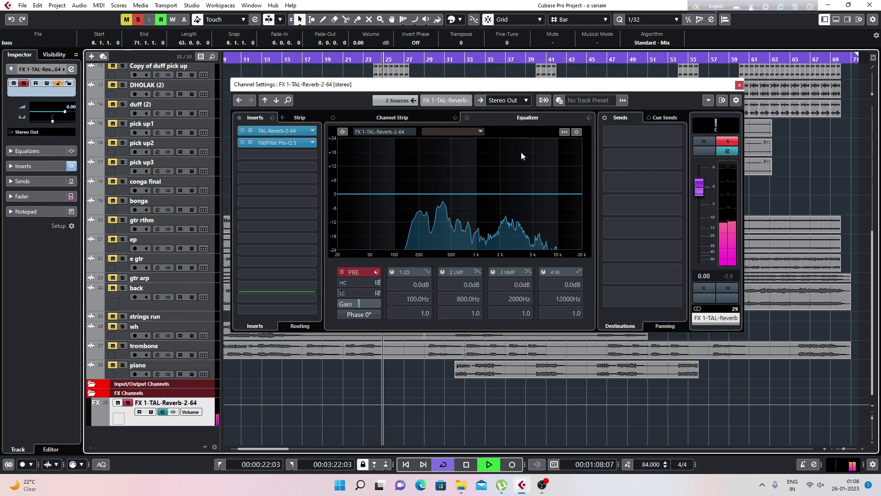
{"action": "key", "text": "space"}
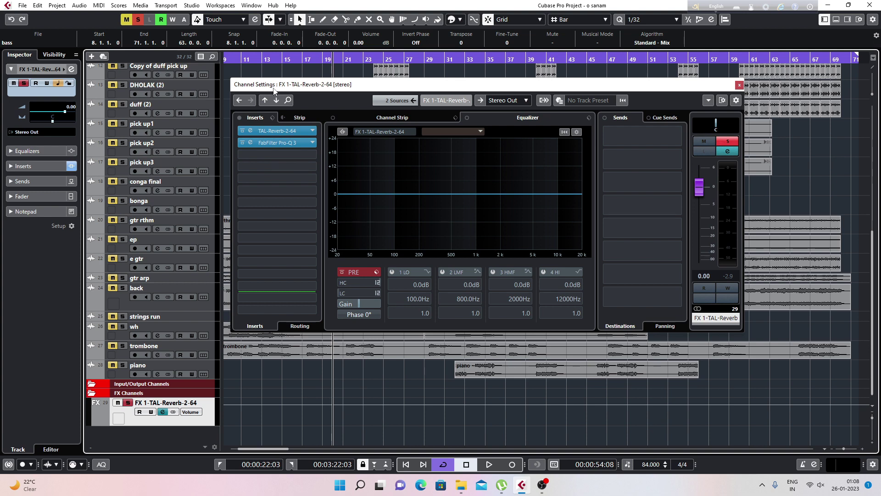
Open Audio 03's channel settings to examine its inserts and reverb send
{"action": "left_click_drag", "start_coordinate": [405, 90], "coordinate": [395, 141]}
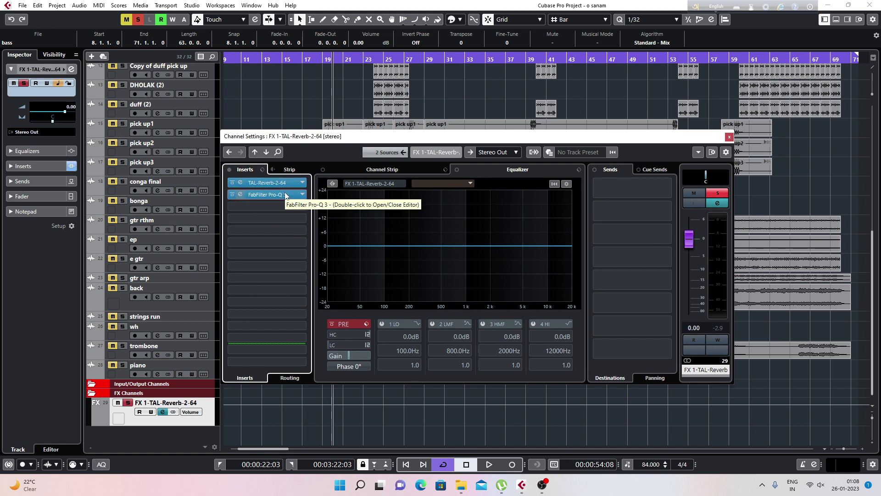
{"action": "scroll", "coordinate": [271, 86], "scroll_direction": "up", "scroll_amount": 6}
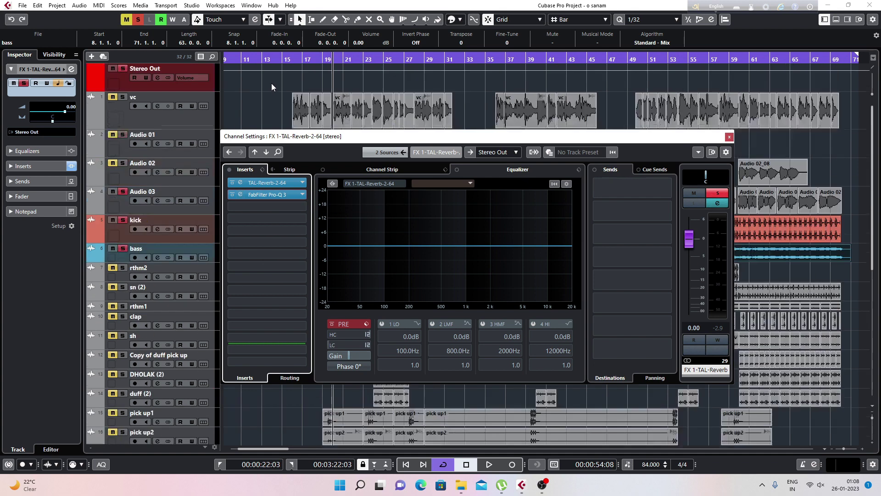
{"action": "left_click", "coordinate": [181, 207]}
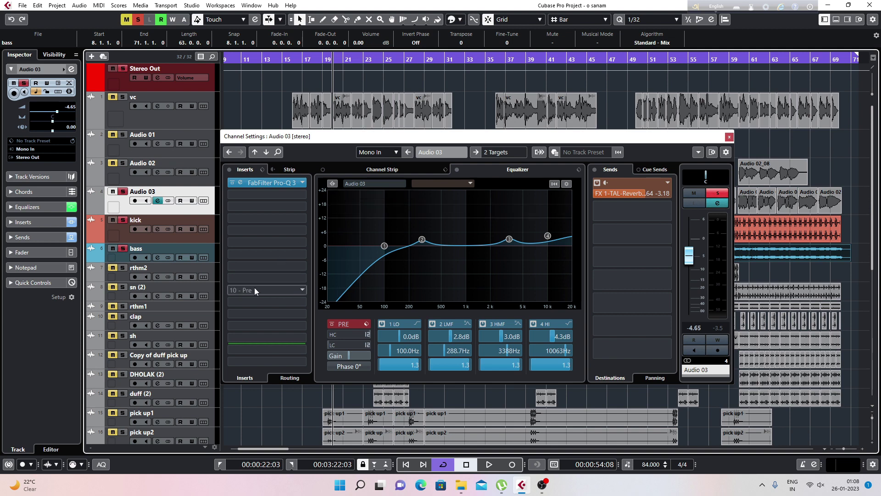
Insert a Compressor after the EQ on the FX 1-TAL-Reverb-2-64 channel and arrange its window beside the channel settings
{"action": "scroll", "coordinate": [161, 348], "scroll_direction": "down", "scroll_amount": 6}
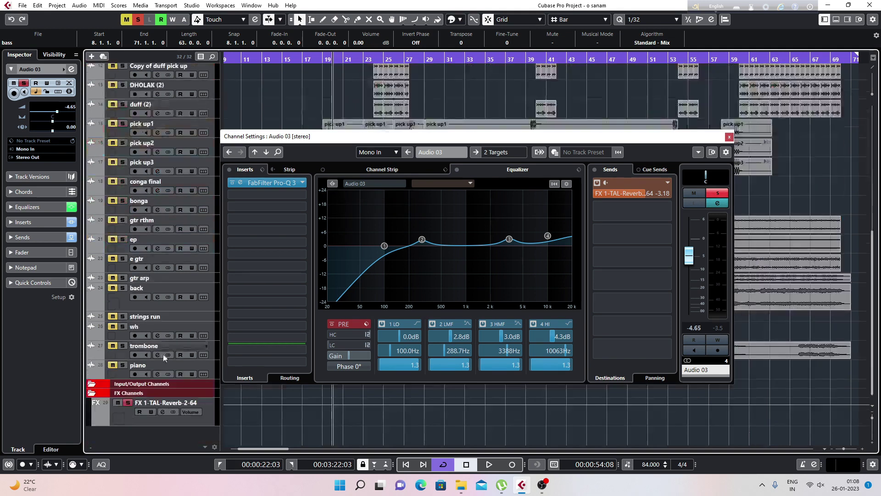
{"action": "left_click", "coordinate": [162, 411]}
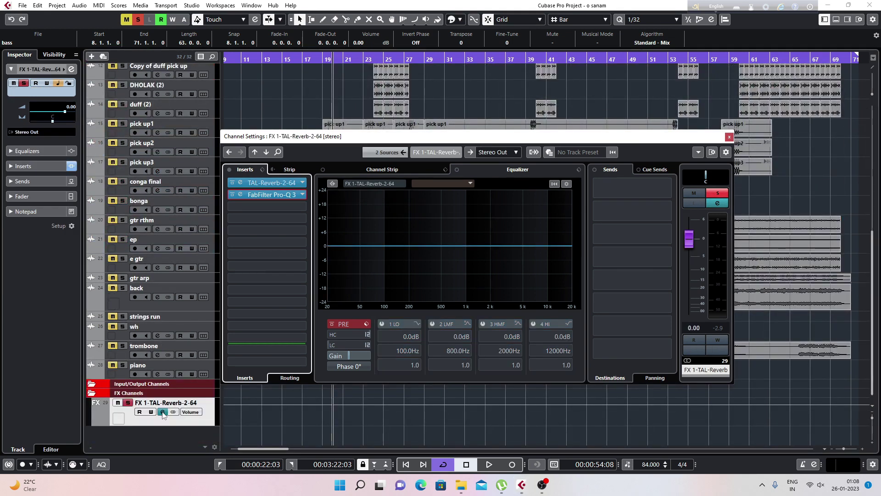
{"action": "left_click", "coordinate": [281, 208]}
{"action": "type", "text": "compre"}
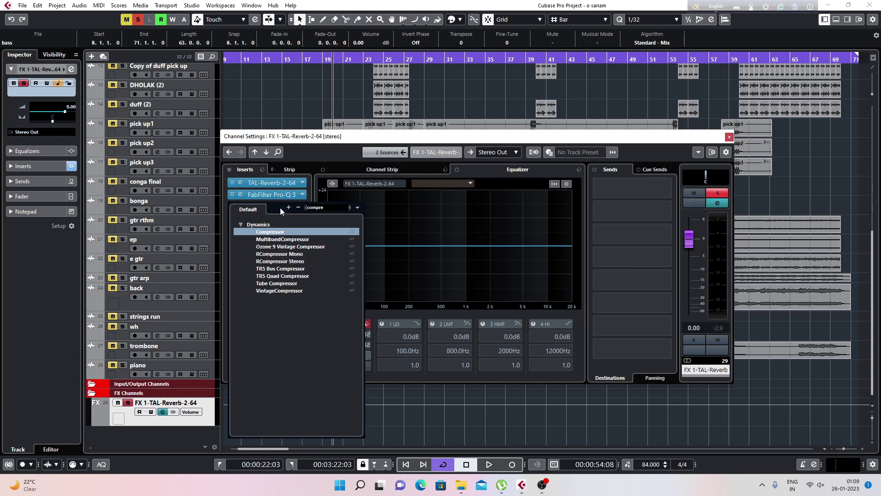
{"action": "left_click", "coordinate": [274, 233]}
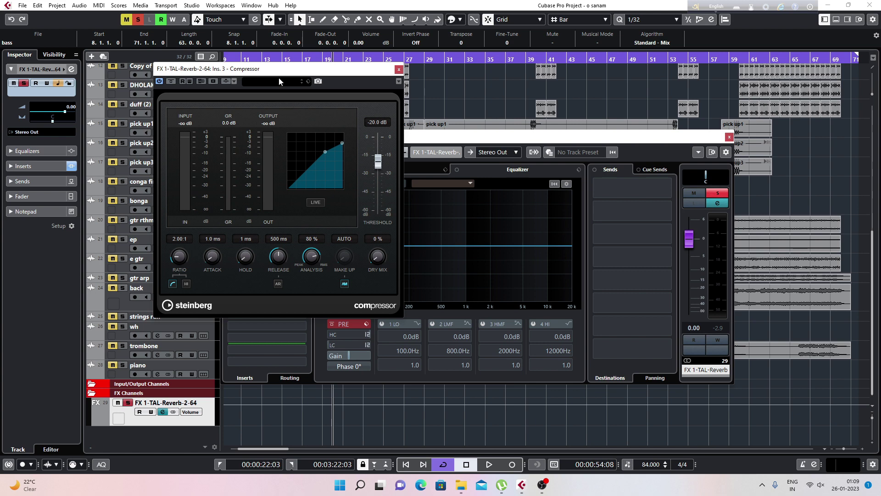
{"action": "left_click_drag", "start_coordinate": [279, 69], "coordinate": [485, 98]}
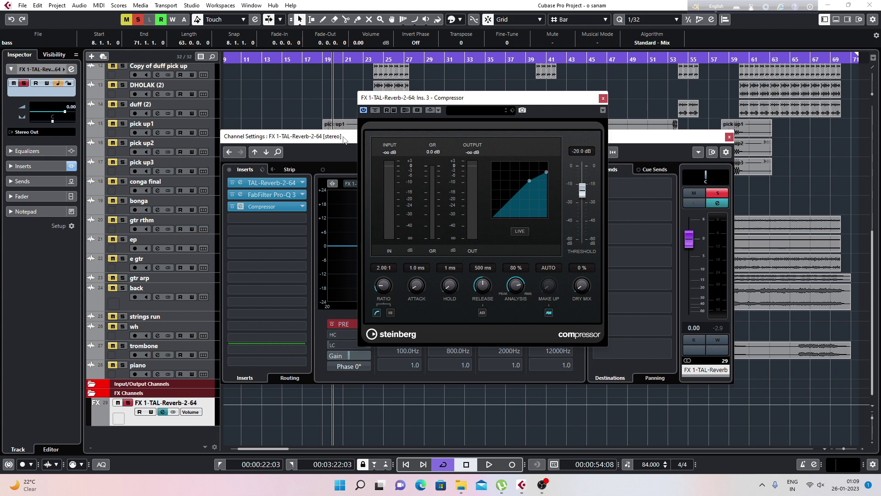
{"action": "left_click_drag", "start_coordinate": [343, 140], "coordinate": [490, 200]}
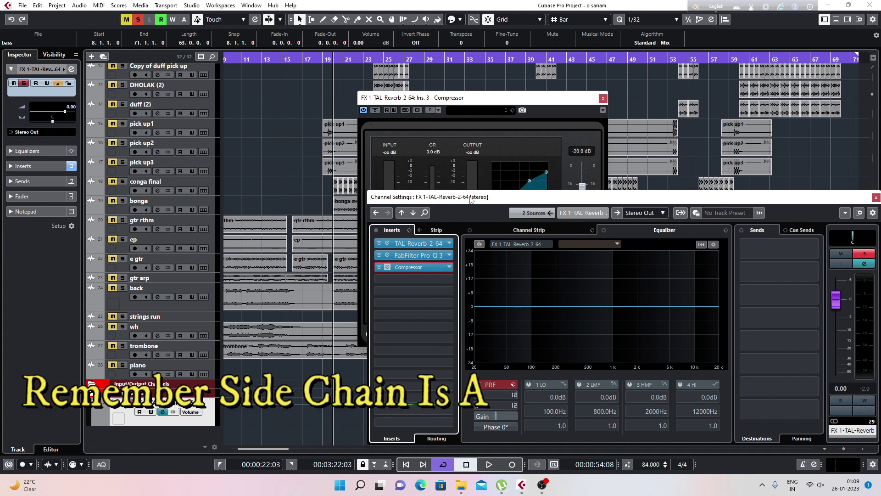
{"action": "left_click_drag", "start_coordinate": [475, 200], "coordinate": [322, 158]}
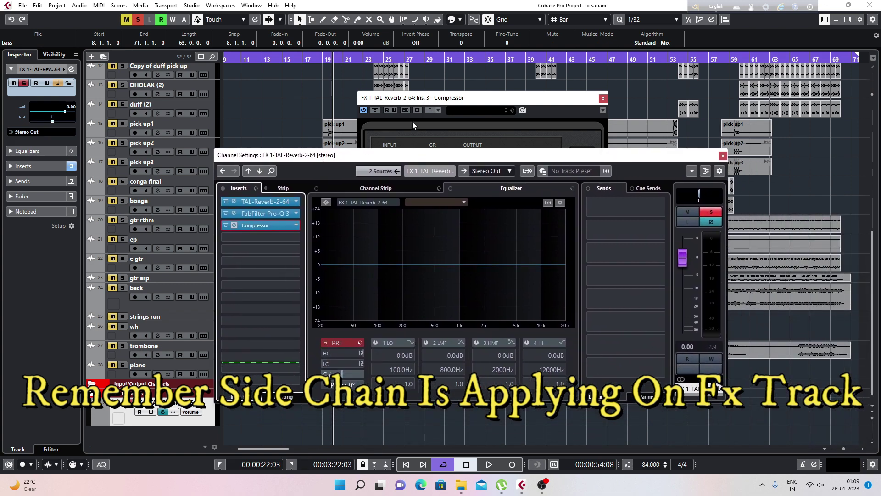
{"action": "left_click_drag", "start_coordinate": [425, 101], "coordinate": [393, 83]}
{"action": "left_click", "coordinate": [405, 93]}
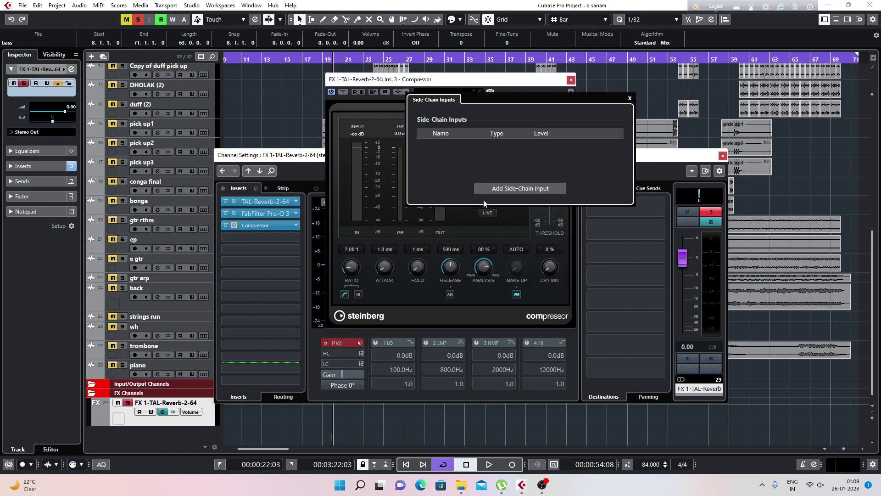
{"action": "left_click", "coordinate": [493, 189]}
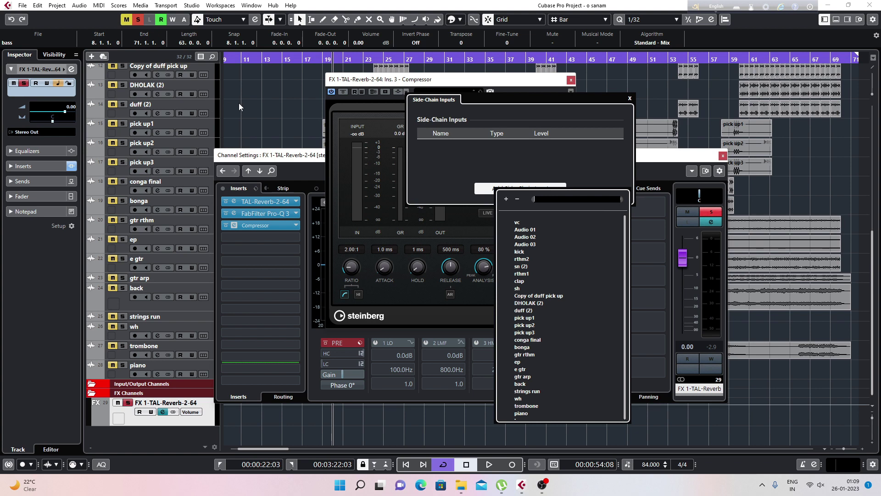
{"action": "left_click", "coordinate": [624, 172]}
{"action": "left_click", "coordinate": [264, 90]}
{"action": "left_click", "coordinate": [264, 90]}
Add Audio 03 as the side-chain input of the FX channel's Compressor and close the side-chain settings
{"action": "scroll", "coordinate": [239, 95], "scroll_direction": "up", "scroll_amount": 5}
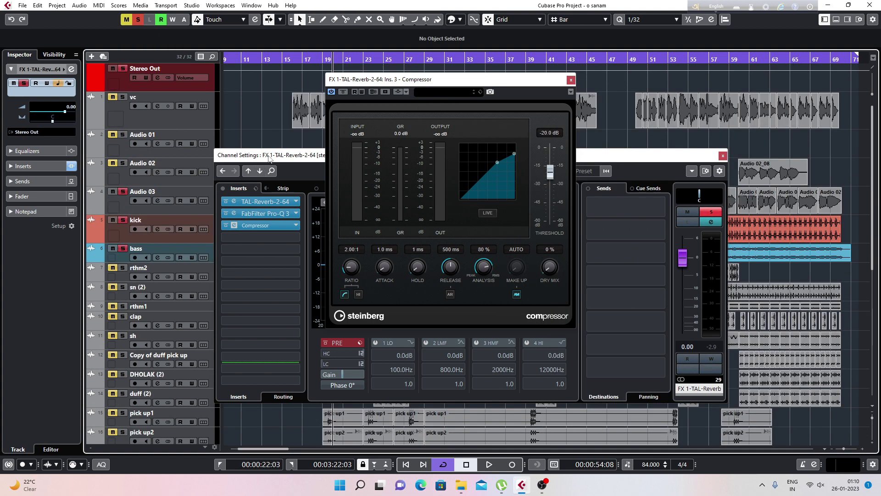
{"action": "left_click_drag", "start_coordinate": [269, 158], "coordinate": [221, 150]}
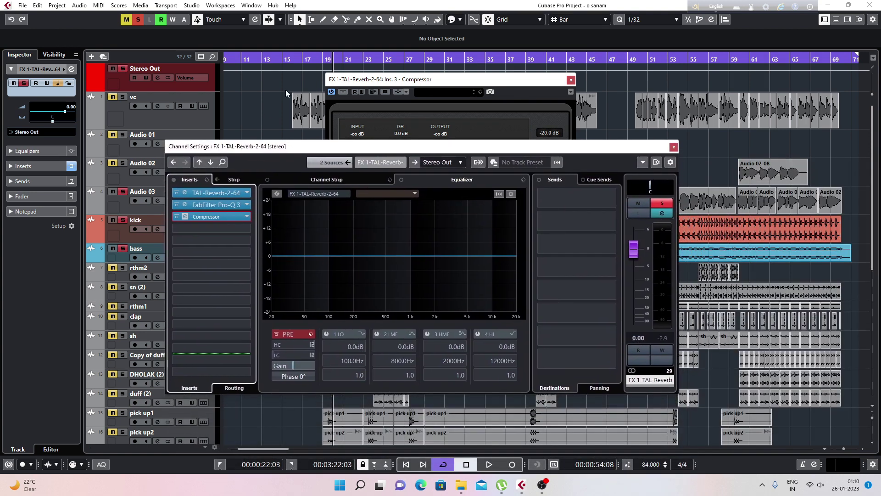
{"action": "left_click", "coordinate": [391, 82]}
{"action": "left_click", "coordinate": [406, 92]}
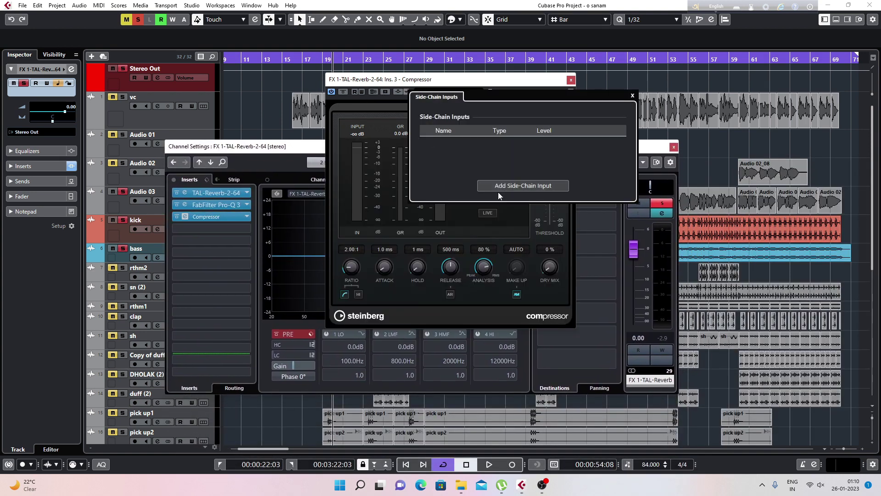
{"action": "left_click", "coordinate": [508, 186]}
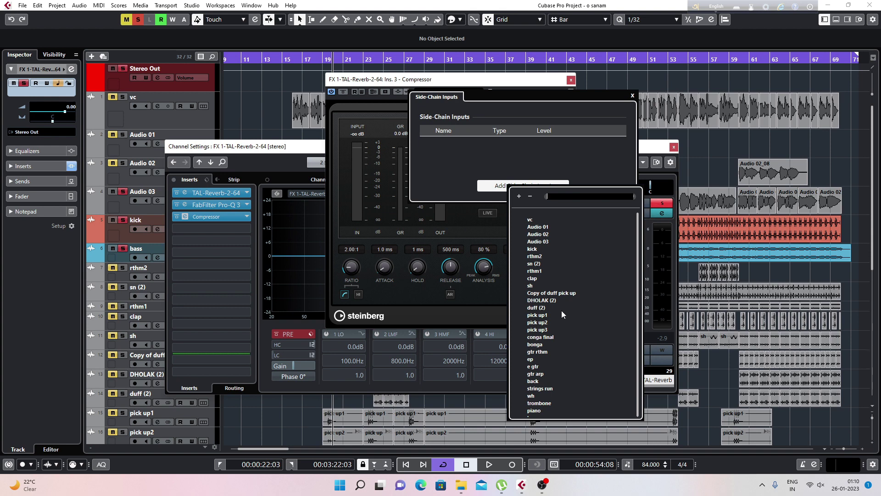
{"action": "left_click", "coordinate": [544, 241]}
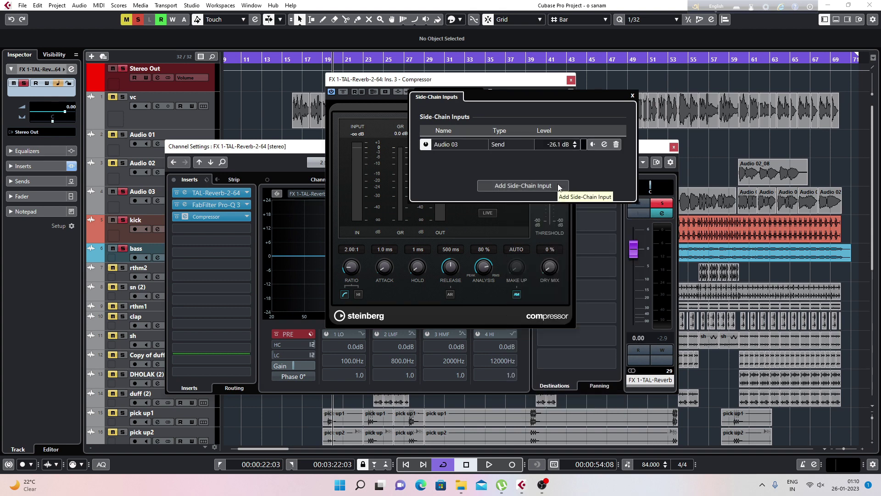
{"action": "left_click", "coordinate": [633, 96]}
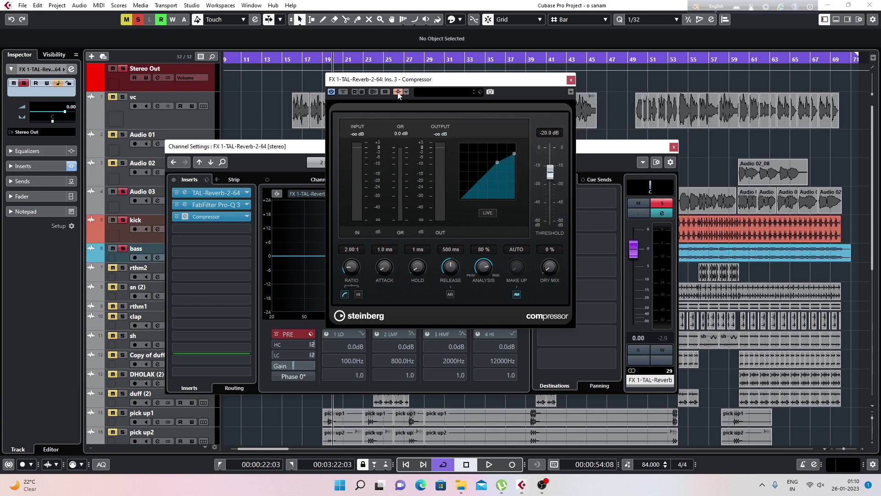
Turn off the Compressor's auto make-up, set Attack to 7.0 ms, Release to 347 ms and Threshold to -26.6 dB while auditioning
{"action": "left_click", "coordinate": [518, 295]}
{"action": "left_click_drag", "start_coordinate": [382, 272], "coordinate": [388, 271]}
{"action": "key", "text": "space"}
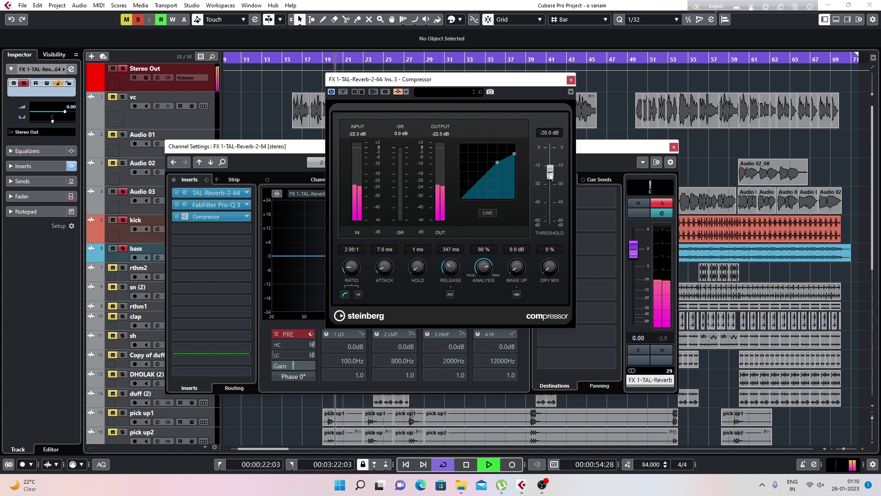
{"action": "mouse_move", "coordinate": [550, 172]}
{"action": "left_mouse_down"}
{"action": "mouse_move", "coordinate": [550, 204]}
{"action": "mouse_move", "coordinate": [550, 180]}
{"action": "left_mouse_up"}
{"action": "key", "text": "space"}
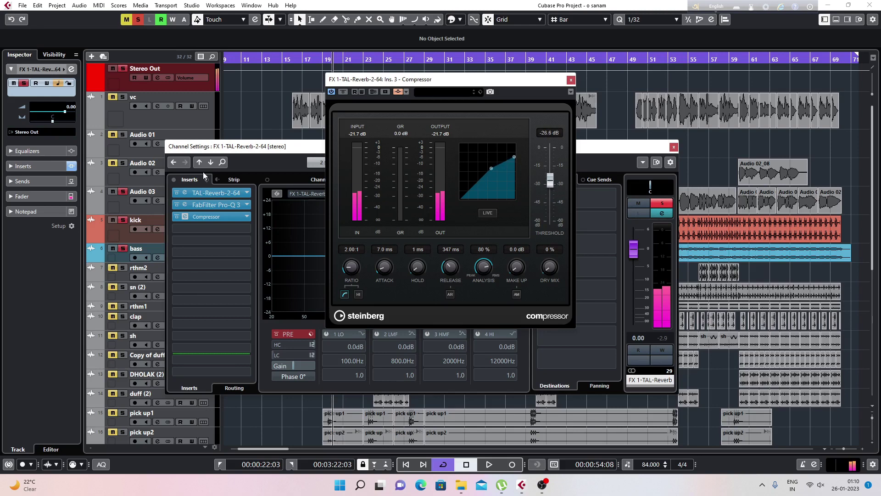
Raise Audio 03's send to the side-chained Compressor to 0.00 dB while checking the gain reduction during playback
{"action": "left_click", "coordinate": [147, 211]}
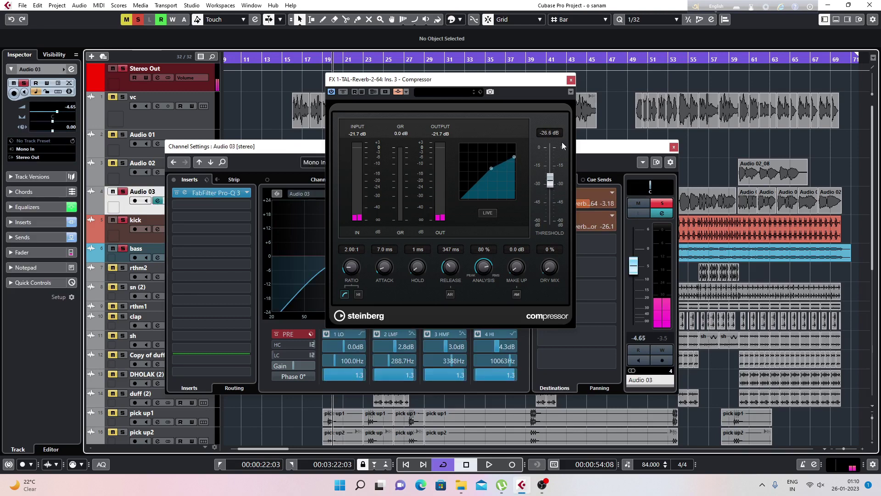
{"action": "left_click_drag", "start_coordinate": [528, 79], "coordinate": [469, 131]}
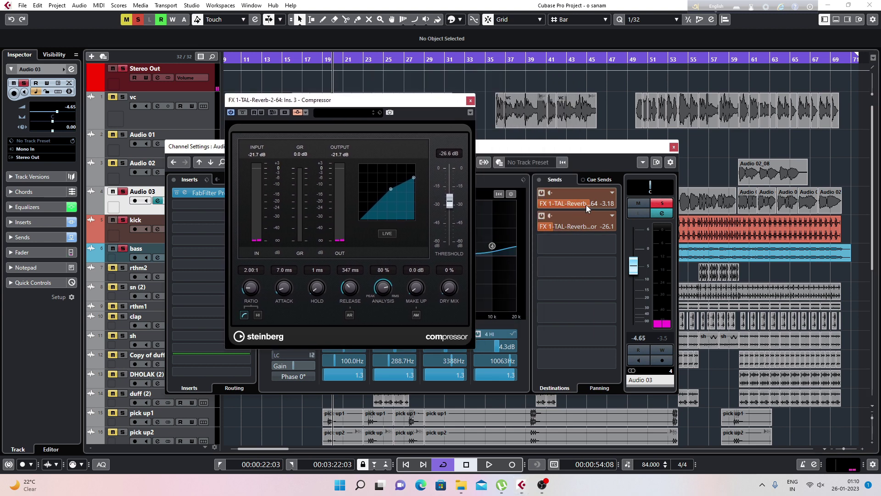
{"action": "left_click_drag", "start_coordinate": [555, 229], "coordinate": [591, 229]}
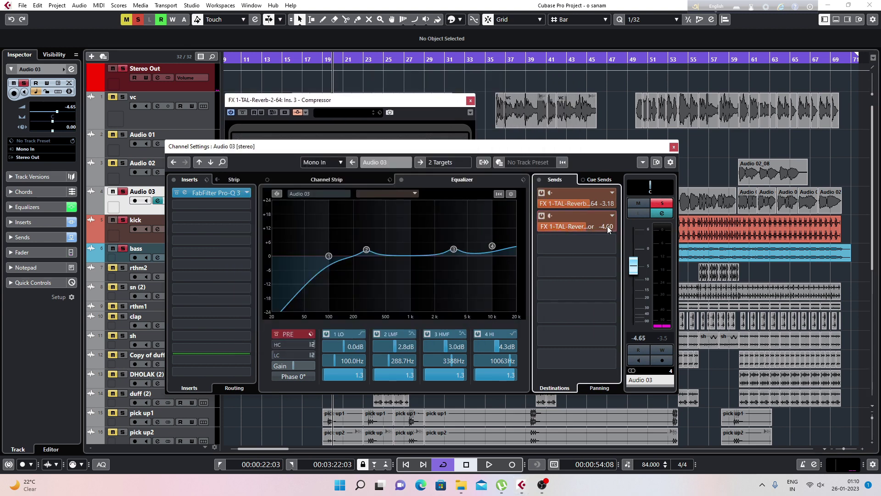
{"action": "key", "text": "space"}
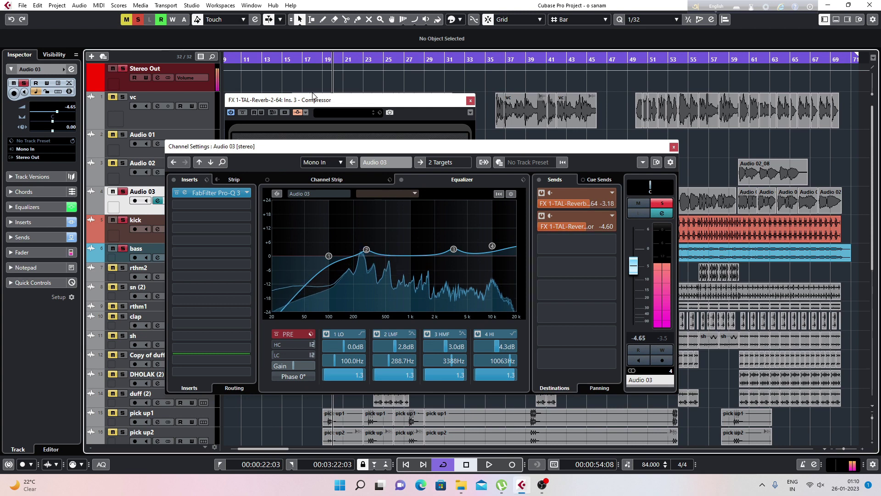
{"action": "left_click", "coordinate": [312, 97]}
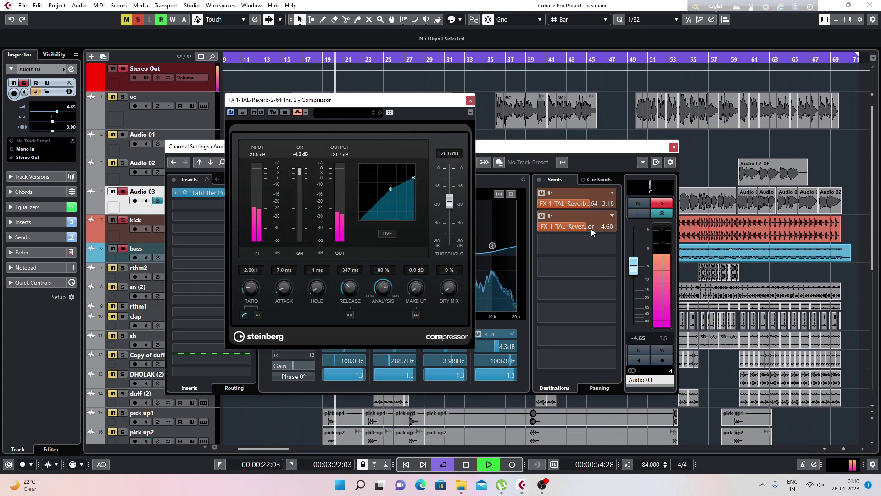
{"action": "left_click_drag", "start_coordinate": [591, 228], "coordinate": [605, 227]}
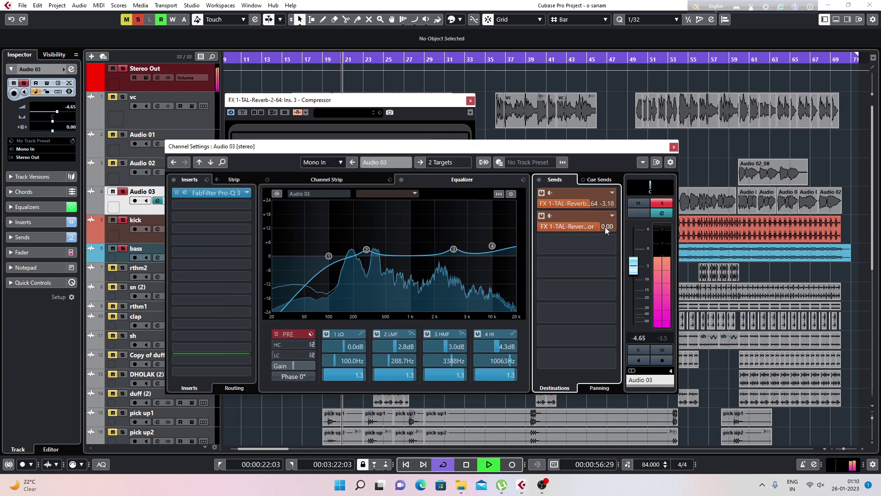
Set Audio 03's reverb send level to -4.08 dB while auditioning it, and stop playback
{"action": "left_click", "coordinate": [585, 205]}
{"action": "key", "text": "space"}
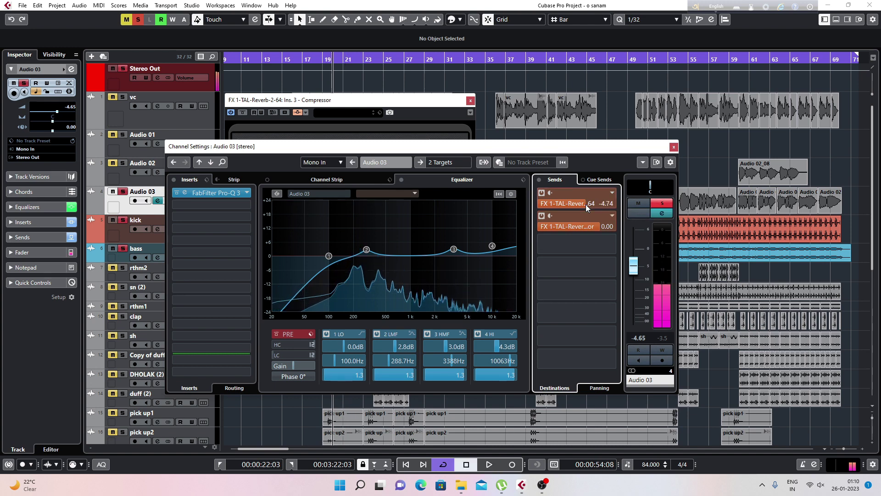
{"action": "scroll", "coordinate": [586, 205], "scroll_direction": "down", "scroll_amount": 5}
{"action": "key", "text": "space"}
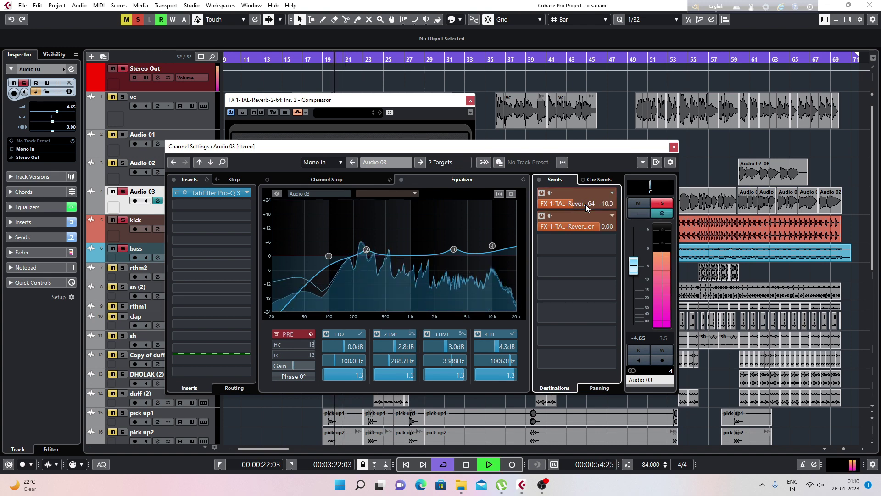
{"action": "scroll", "coordinate": [586, 205], "scroll_direction": "up", "scroll_amount": 3}
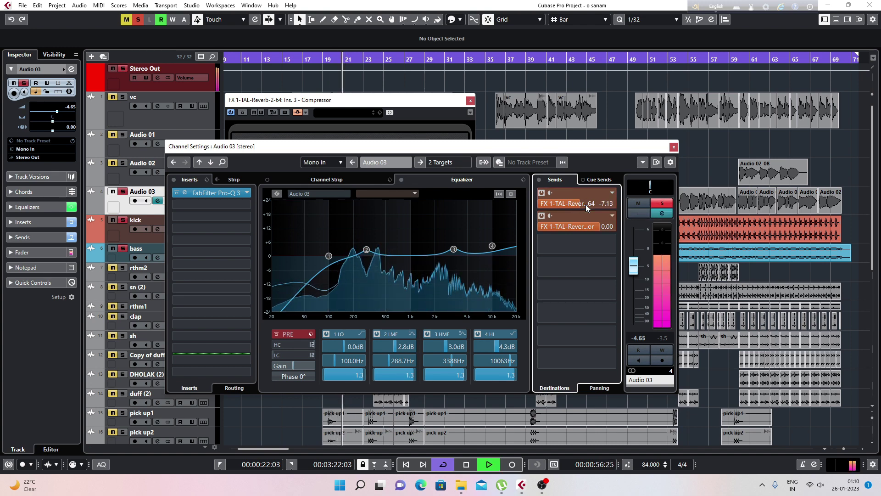
{"action": "scroll", "coordinate": [586, 205], "scroll_direction": "up", "scroll_amount": 4}
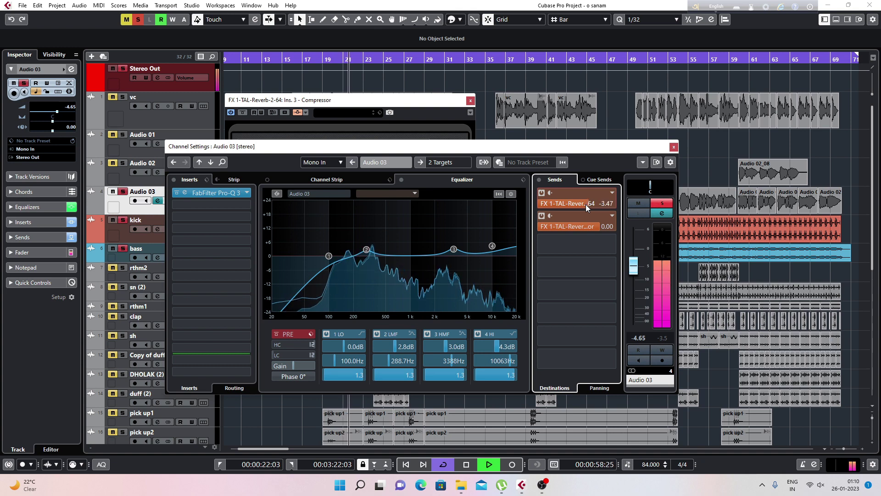
{"action": "scroll", "coordinate": [585, 204], "scroll_direction": "down", "scroll_amount": 1}
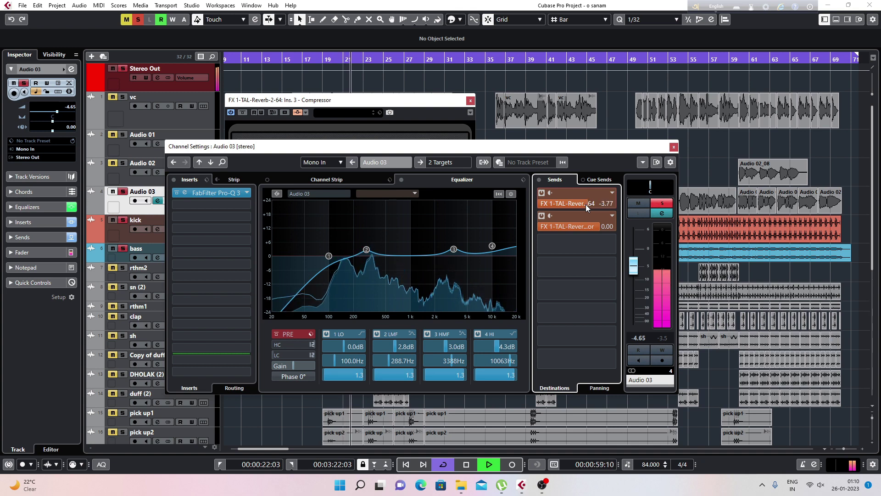
{"action": "left_click", "coordinate": [246, 110]}
{"action": "scroll", "coordinate": [148, 422], "scroll_direction": "down", "scroll_amount": 5}
{"action": "key", "text": "space"}
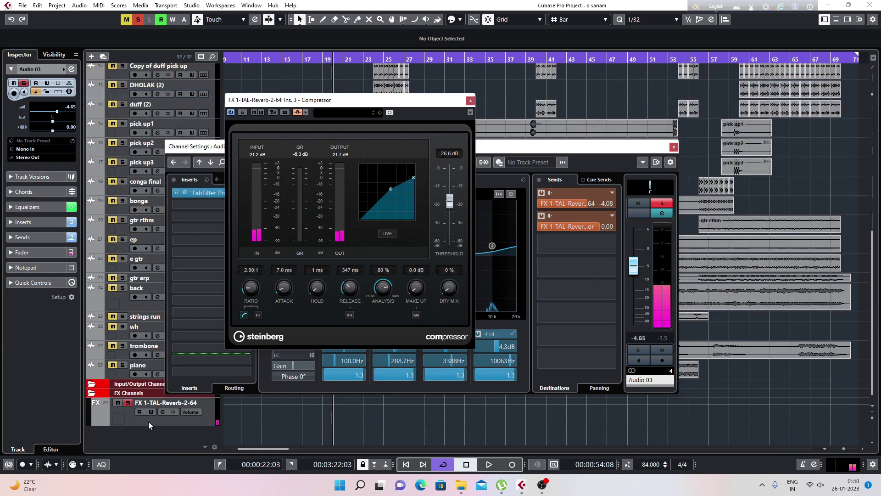
Set the FX channel reverb's Room Size to 0.73, Pre Delay to 15 ms, Wet to -11.8 dB and Dry to -35.1 dB during playback
{"action": "left_click", "coordinate": [162, 411]}
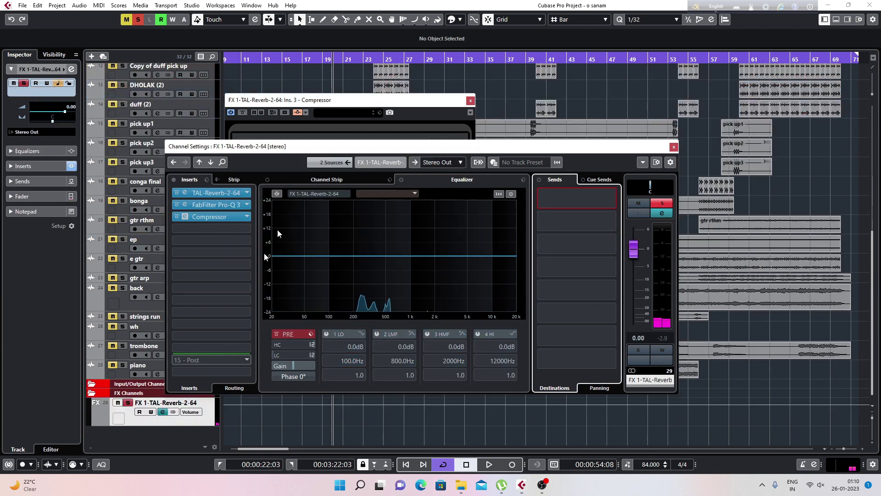
{"action": "left_click", "coordinate": [185, 193]}
{"action": "key", "text": "space"}
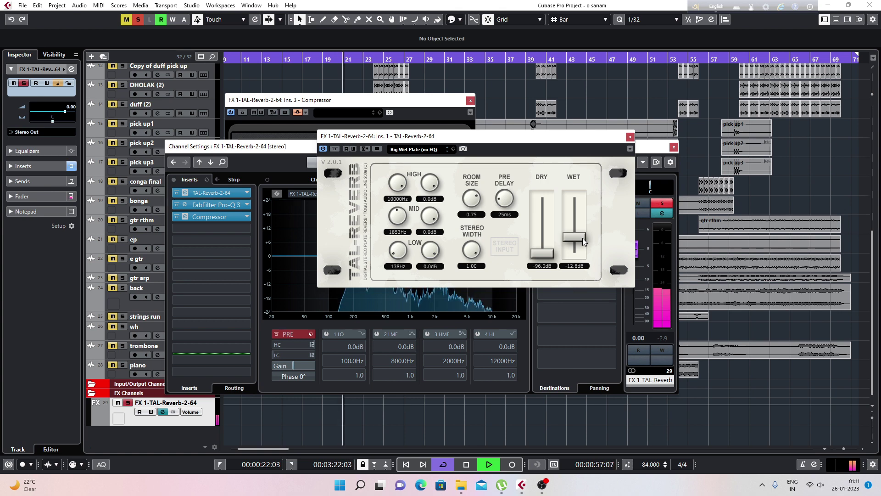
{"action": "left_click_drag", "start_coordinate": [470, 198], "coordinate": [501, 207]}
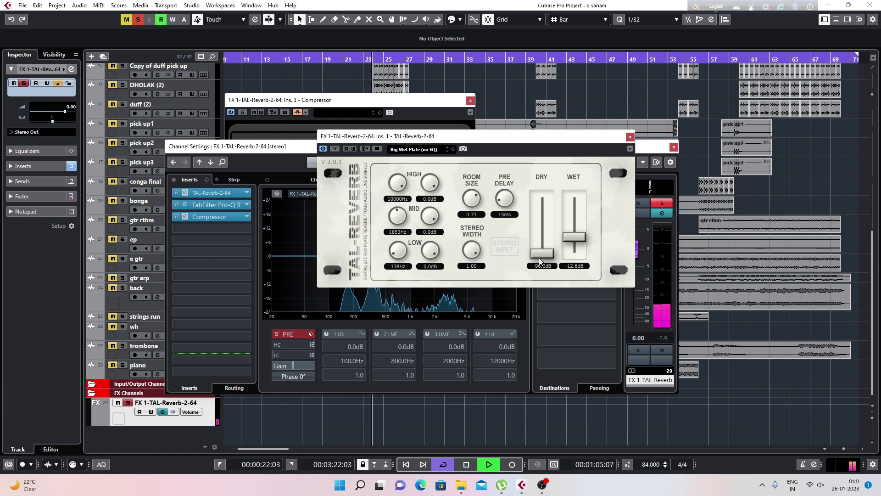
{"action": "left_click_drag", "start_coordinate": [583, 238], "coordinate": [553, 247]}
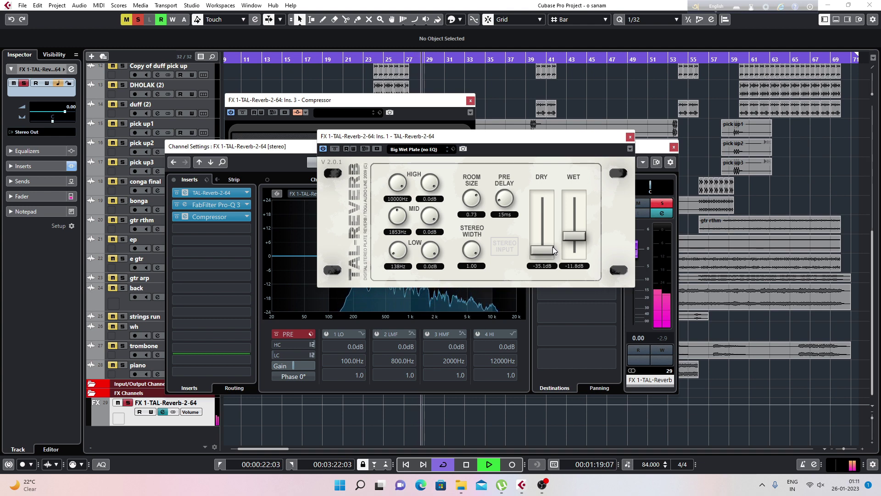
{"action": "left_click", "coordinate": [630, 136]}
Lower the FX channel Compressor's threshold to -39.4 dB while auditioning the side-chained reverb
{"action": "left_click", "coordinate": [382, 128]}
{"action": "key", "text": "space"}
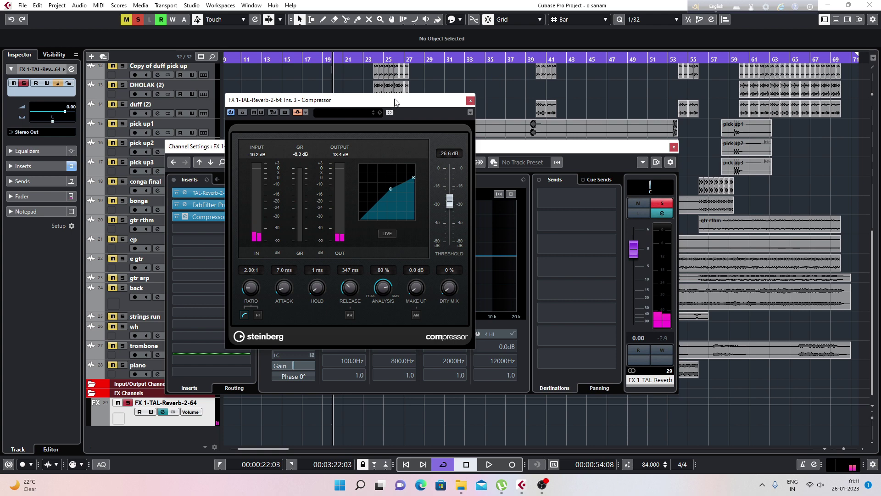
{"action": "left_click_drag", "start_coordinate": [395, 102], "coordinate": [405, 89]}
{"action": "key", "text": "space"}
{"action": "left_click_drag", "start_coordinate": [460, 188], "coordinate": [461, 207]}
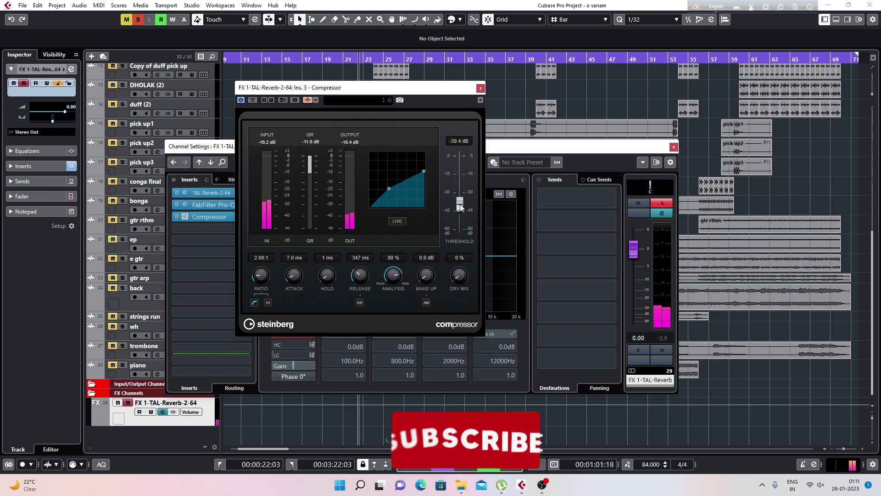
Set the FX channel Compressor's threshold to -31.5 dB while auditioning the side-chained reverb, and stop playback
{"action": "left_click_drag", "start_coordinate": [461, 207], "coordinate": [463, 196]}
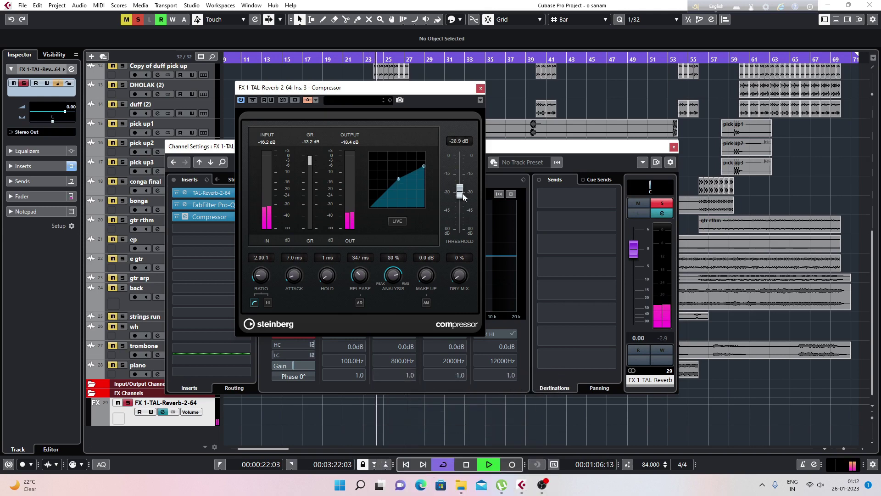
{"action": "scroll", "coordinate": [463, 196], "scroll_direction": "down", "scroll_amount": 1}
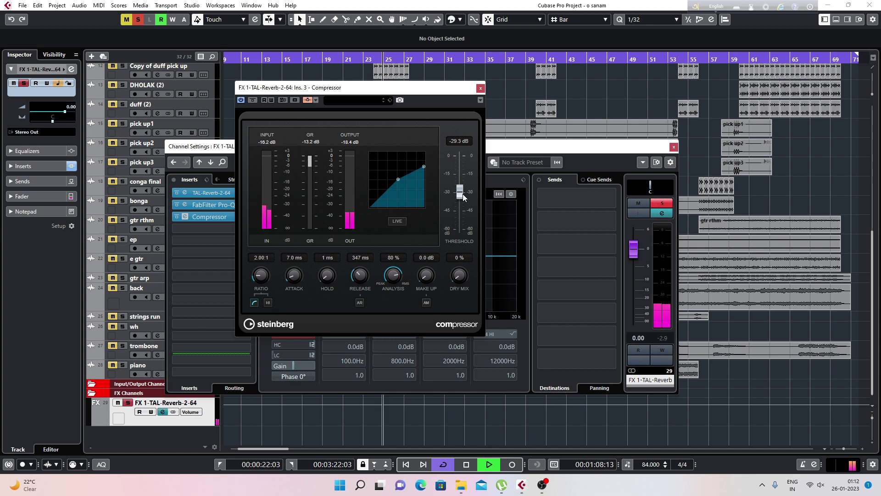
{"action": "left_click_drag", "start_coordinate": [464, 197], "coordinate": [463, 199]}
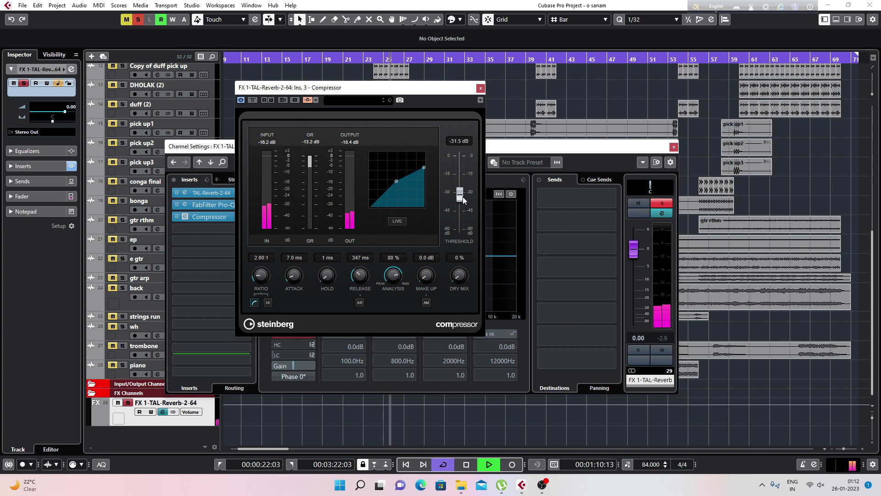
{"action": "key", "text": "space"}
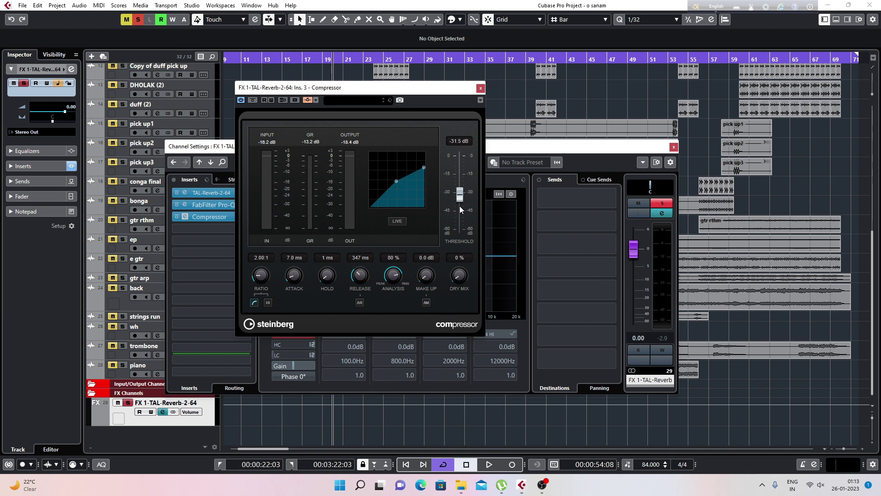
Audition the ducked reverb in several short playback passes, and close the Compressor and the FX channel's settings windows
{"action": "key", "text": "space"}
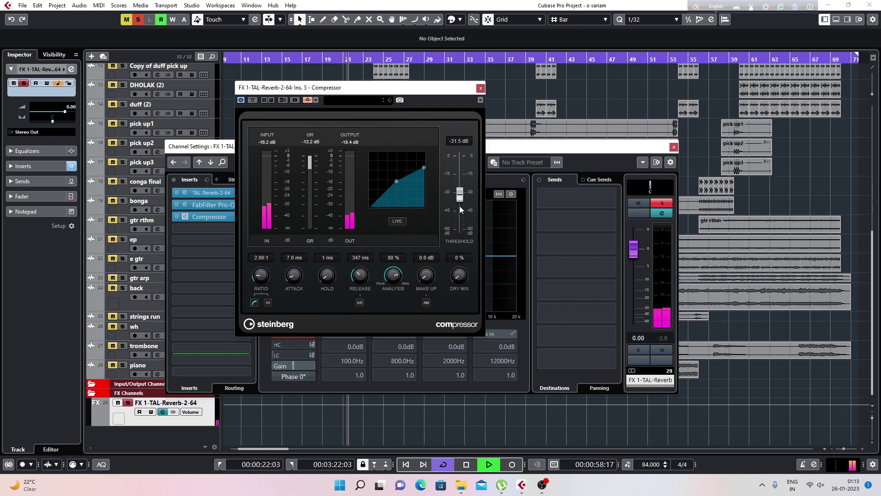
{"action": "key", "text": "space"}
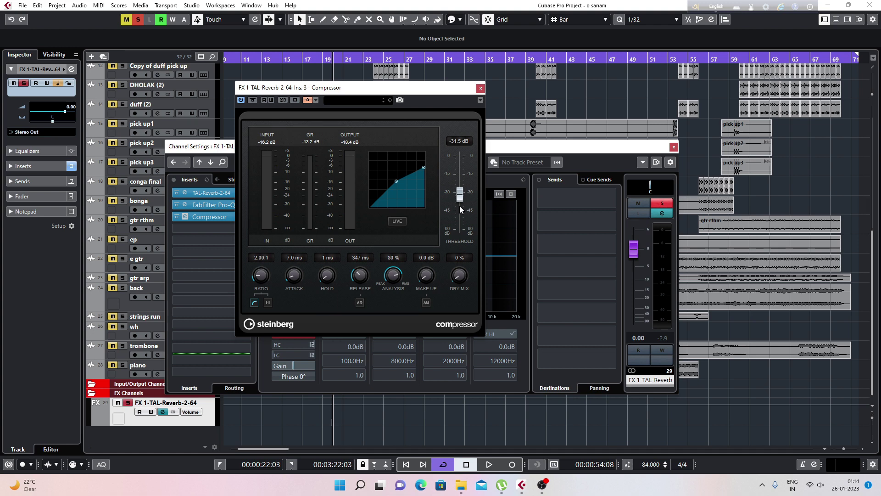
{"action": "key", "text": "space"}
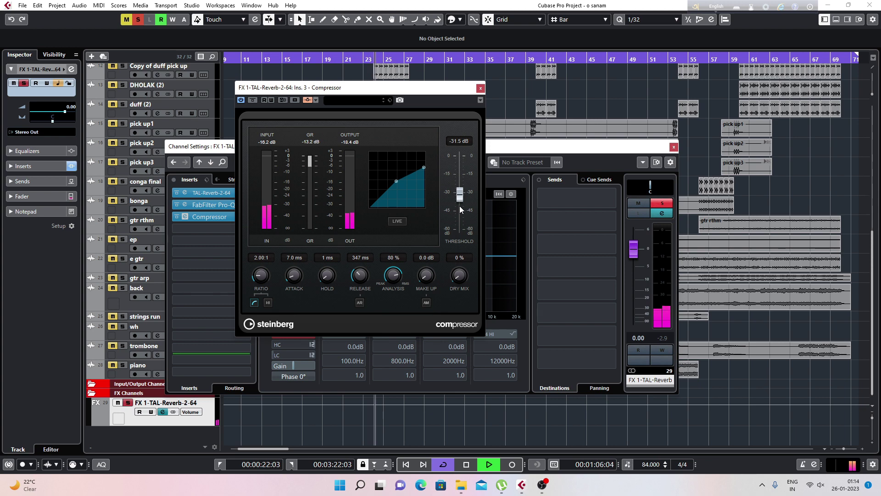
{"action": "key", "text": "space"}
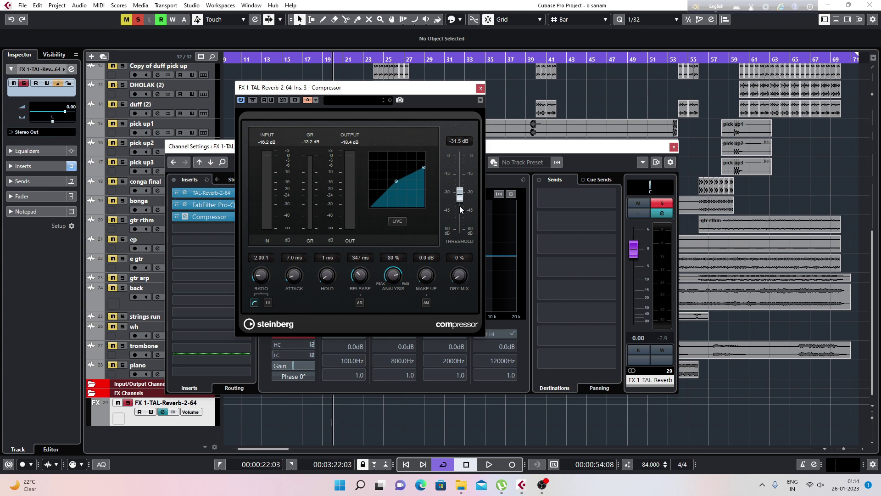
{"action": "key", "text": "space"}
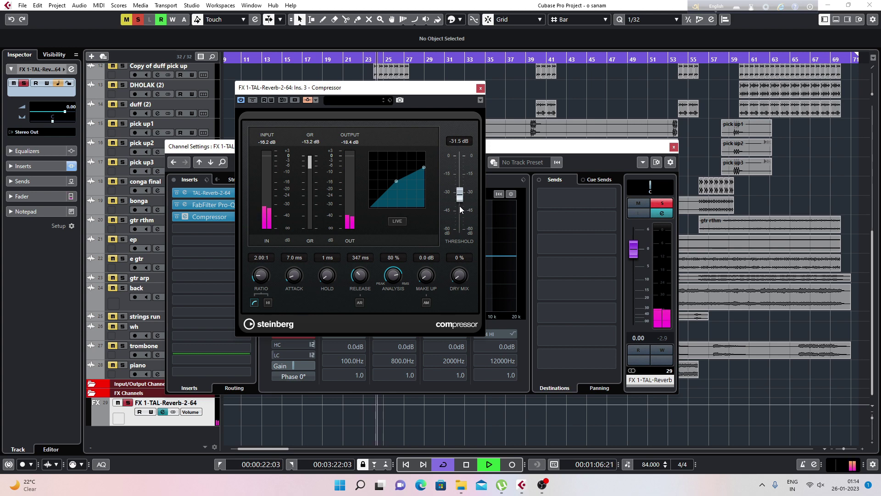
{"action": "key", "text": "space"}
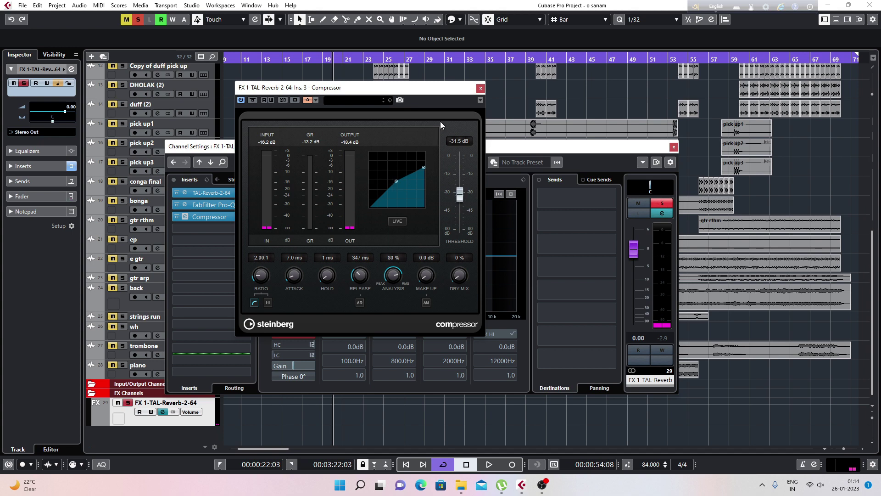
{"action": "left_click", "coordinate": [480, 88]}
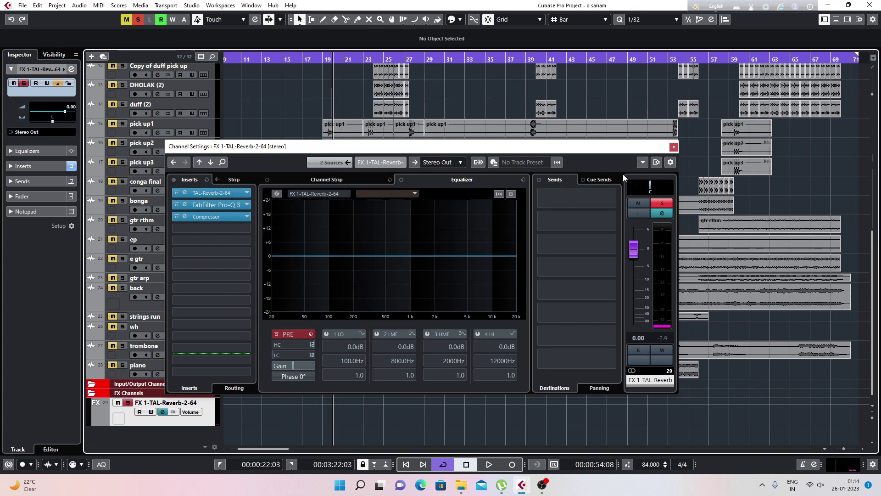
{"action": "left_click", "coordinate": [674, 147]}
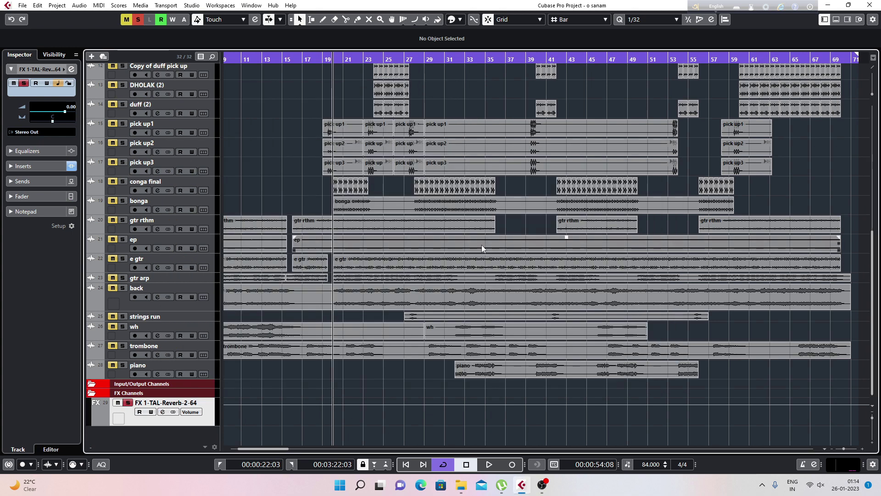